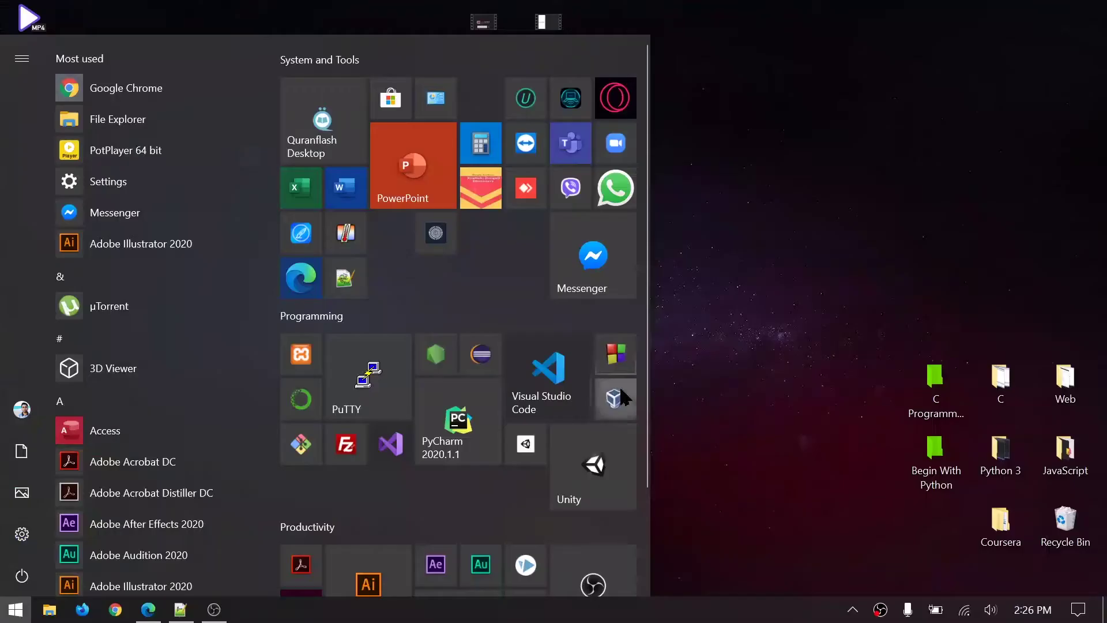
Close the Kali VM view to bring back the Windows host and VirtualBox Manager.
click(623, 397)
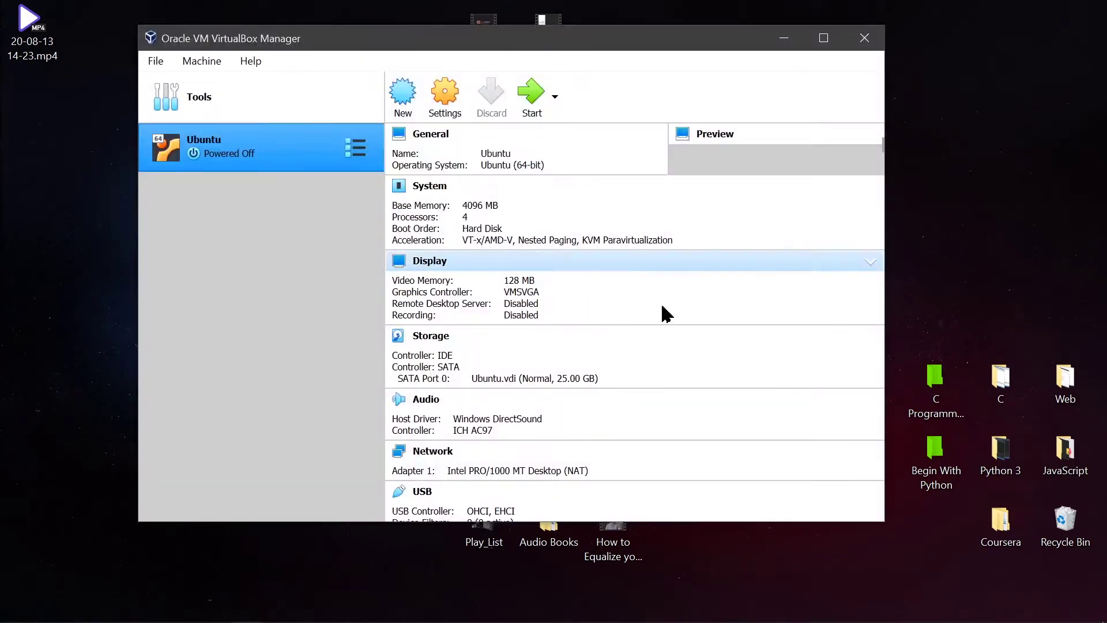
Start a new virtual machine named 'Kali Linux' with type Linux.
drag(530, 45, 563, 60)
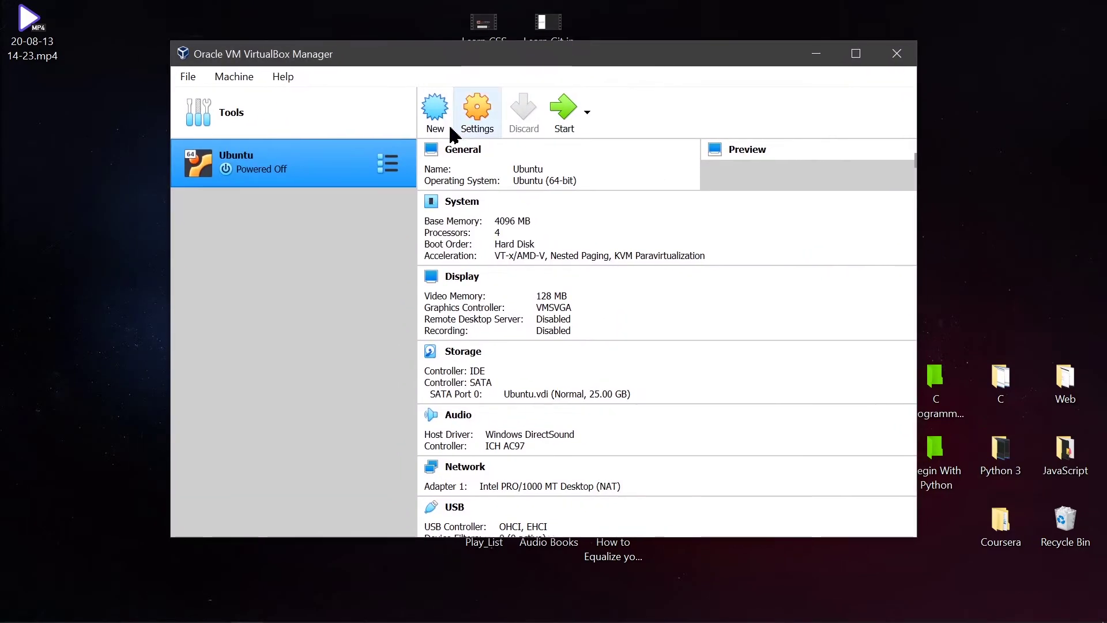
click(434, 113)
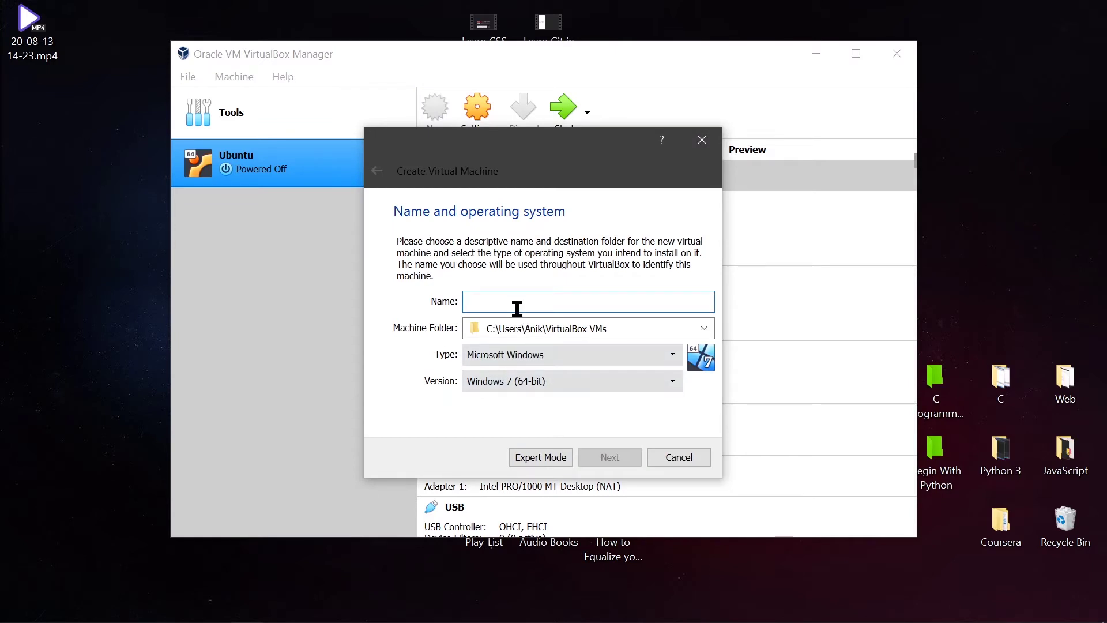
text(K)
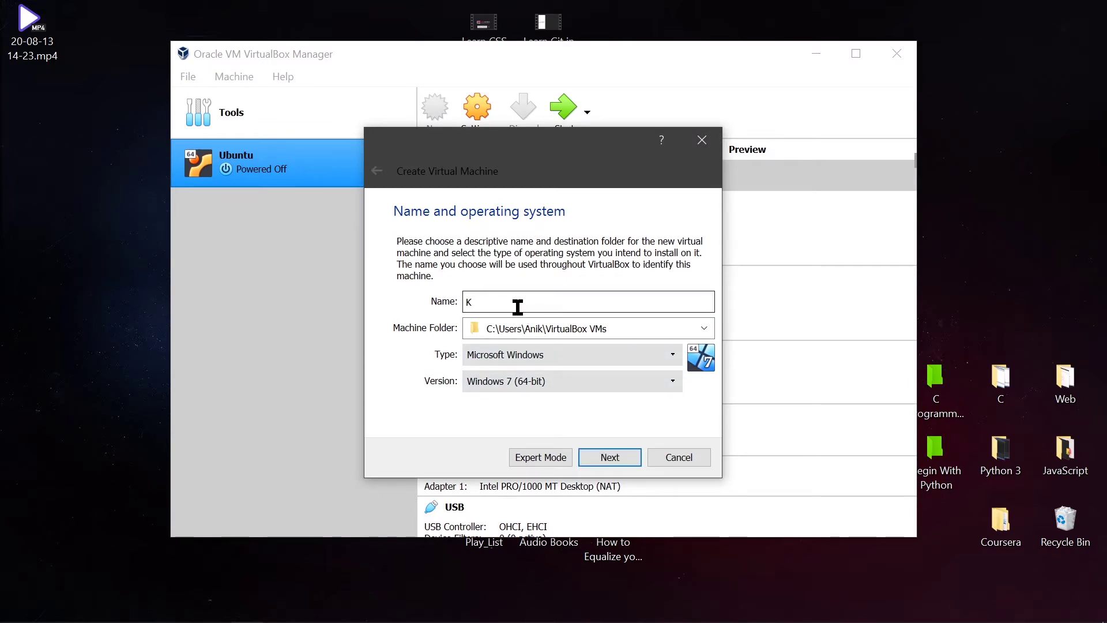
text(ali Linux)
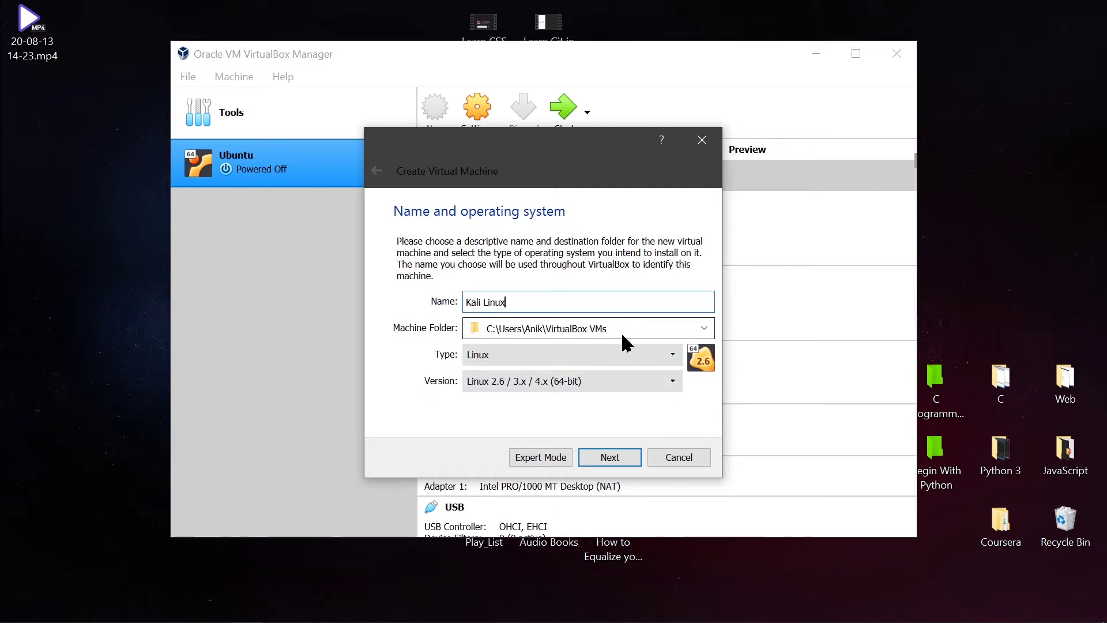
click(620, 362)
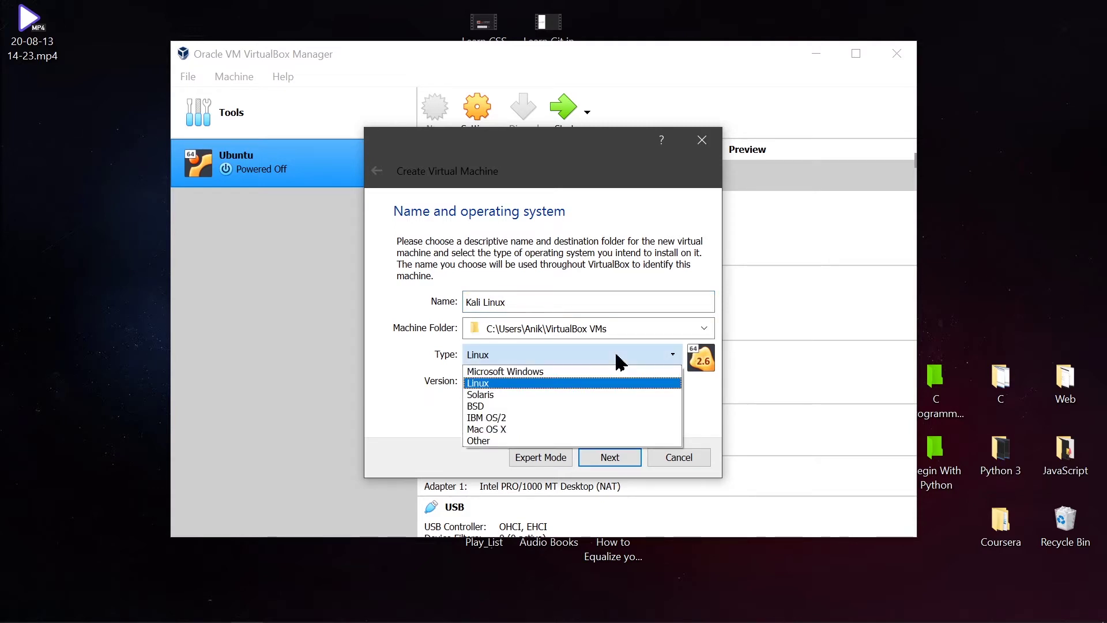
click(585, 384)
Choose Debian (64-bit) as the Linux version and confirm the name and OS page.
click(611, 389)
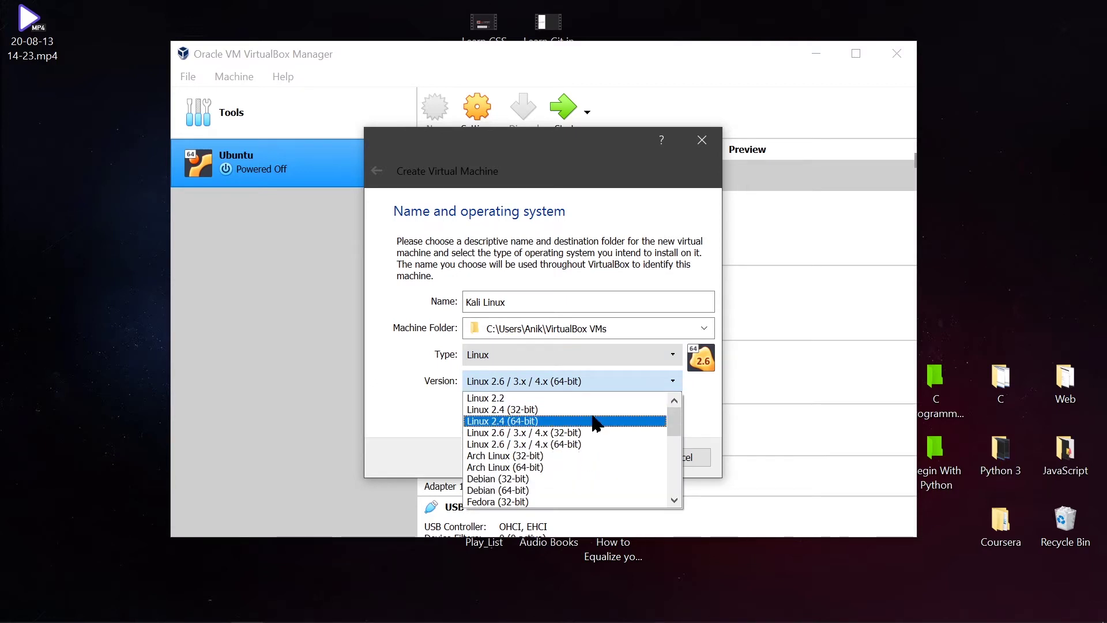
scroll(593, 419, down, 6)
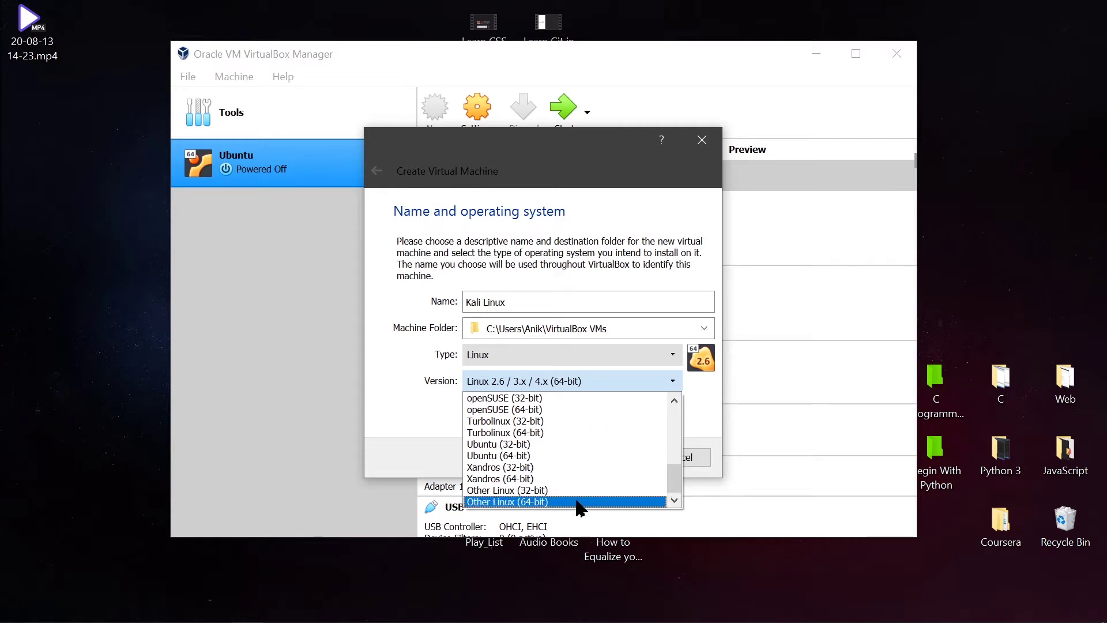
scroll(583, 490, up, 3)
scroll(588, 444, up, 3)
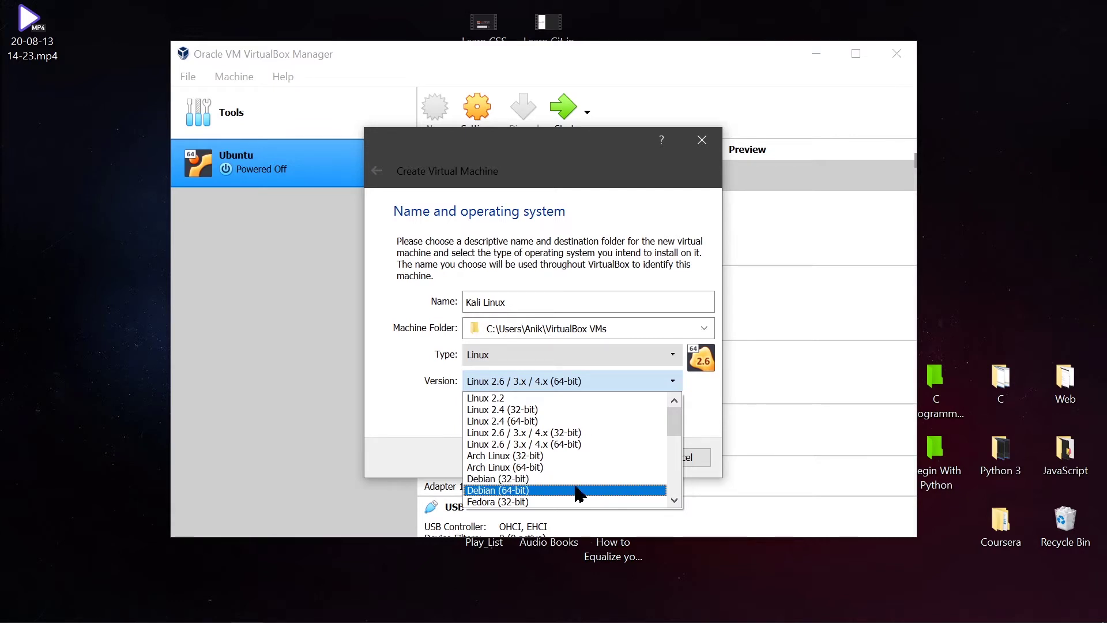
click(579, 490)
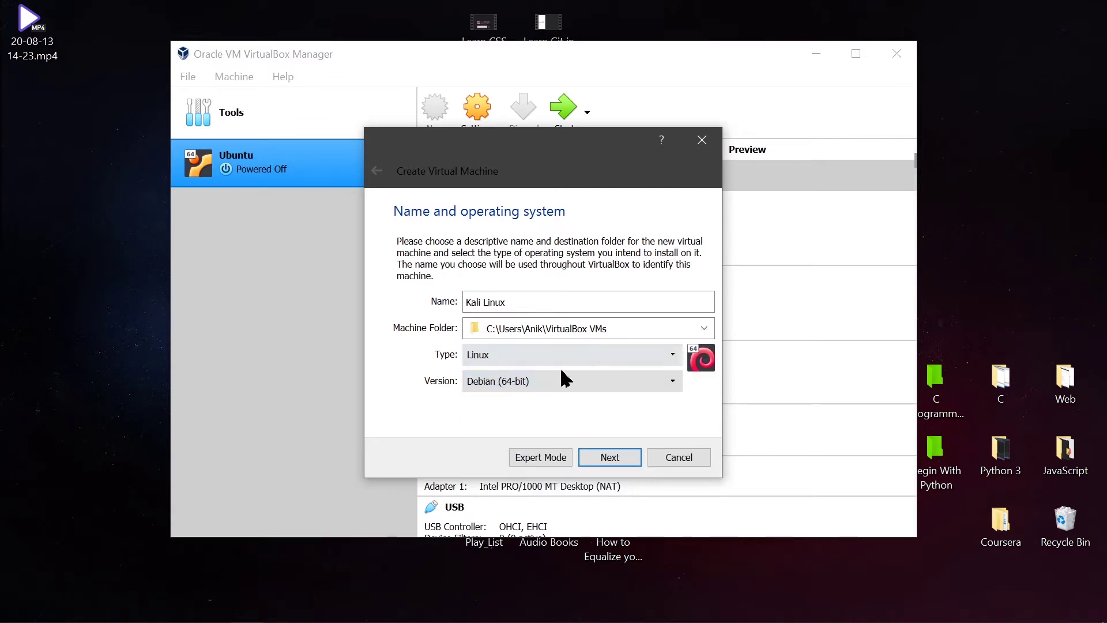
click(622, 460)
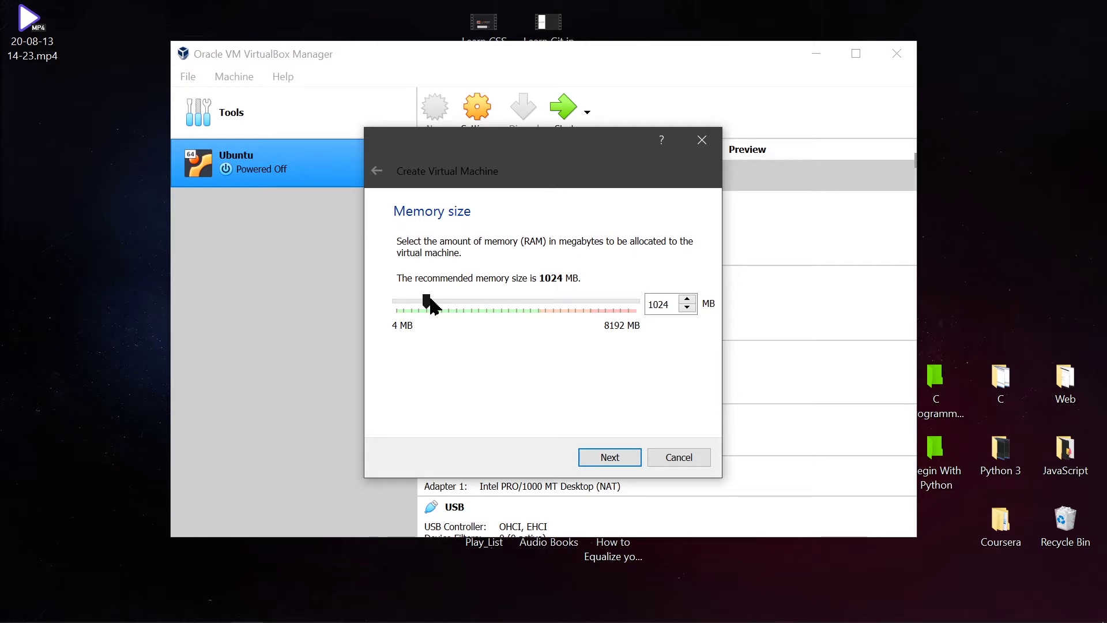
Set the Kali Linux VM's memory to 4096 MB and proceed to the hard disk page.
drag(430, 303, 495, 303)
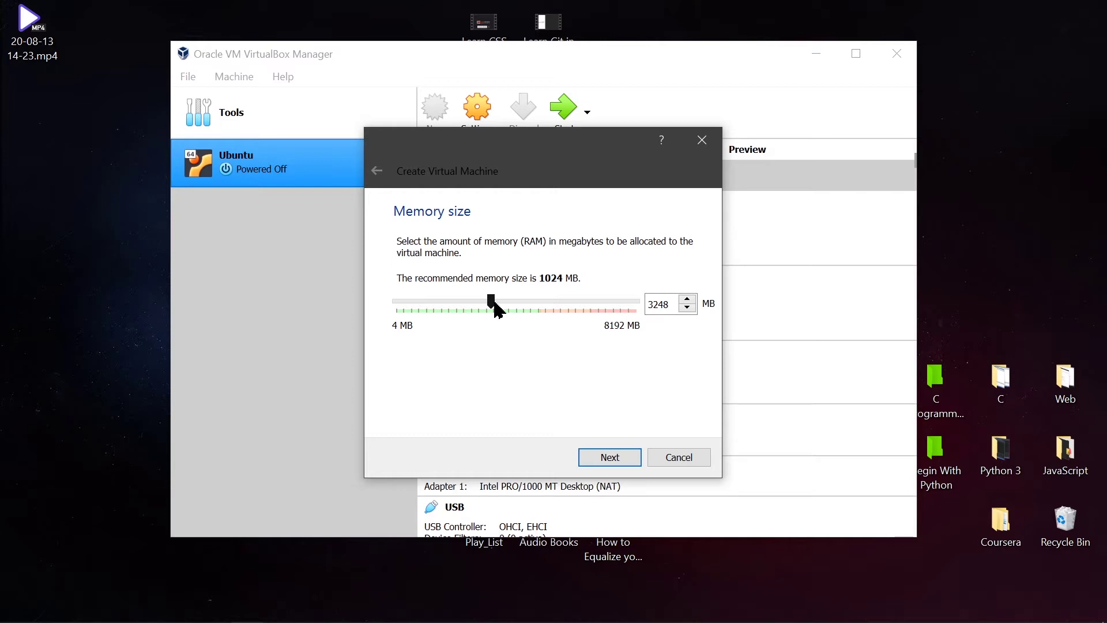
drag(495, 304, 520, 298)
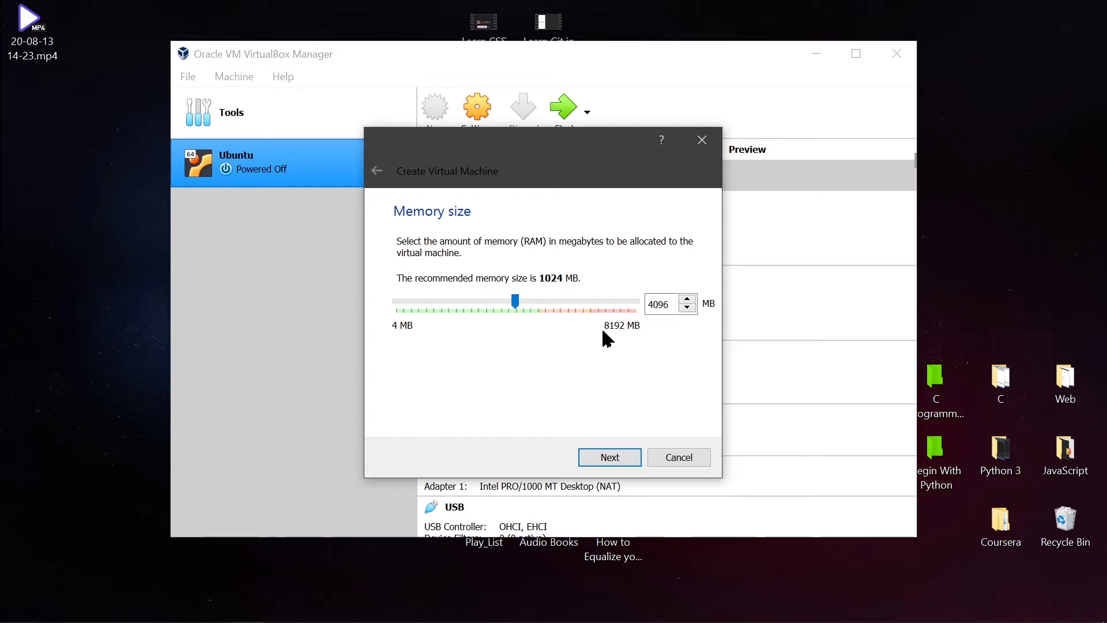
click(619, 459)
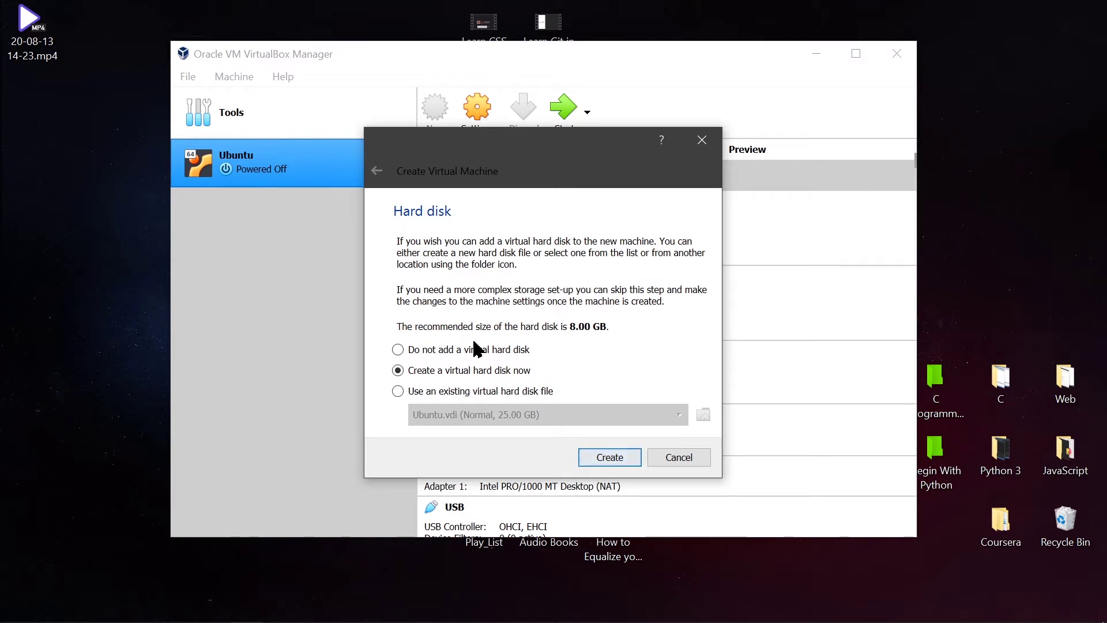
Create a dynamically allocated 25 GB VDI disk, finishing the Kali Linux VM.
click(601, 462)
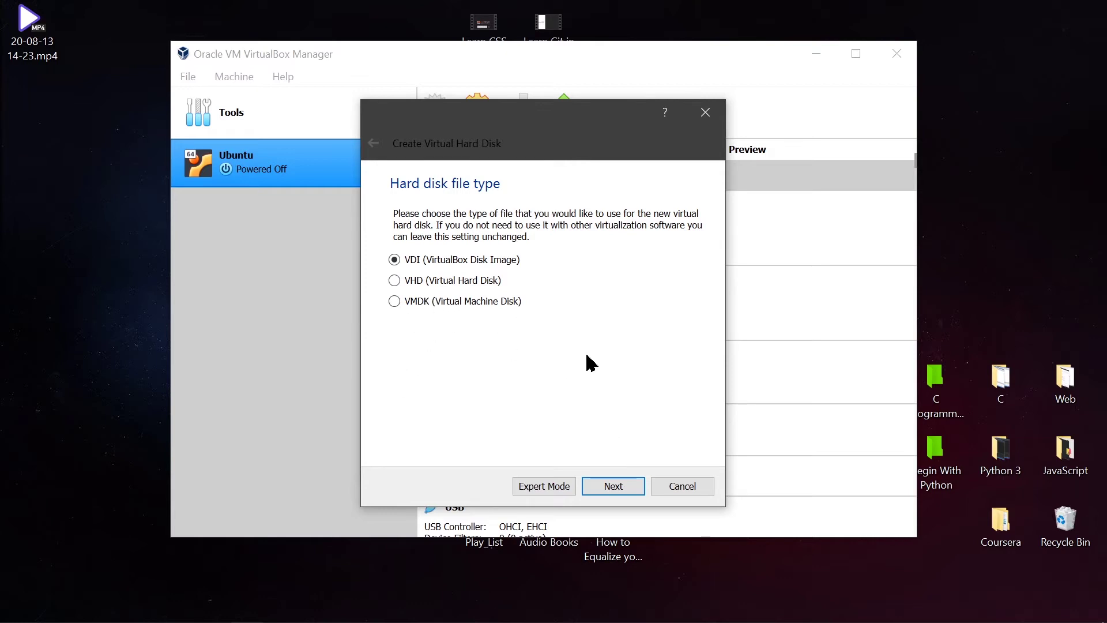
click(626, 486)
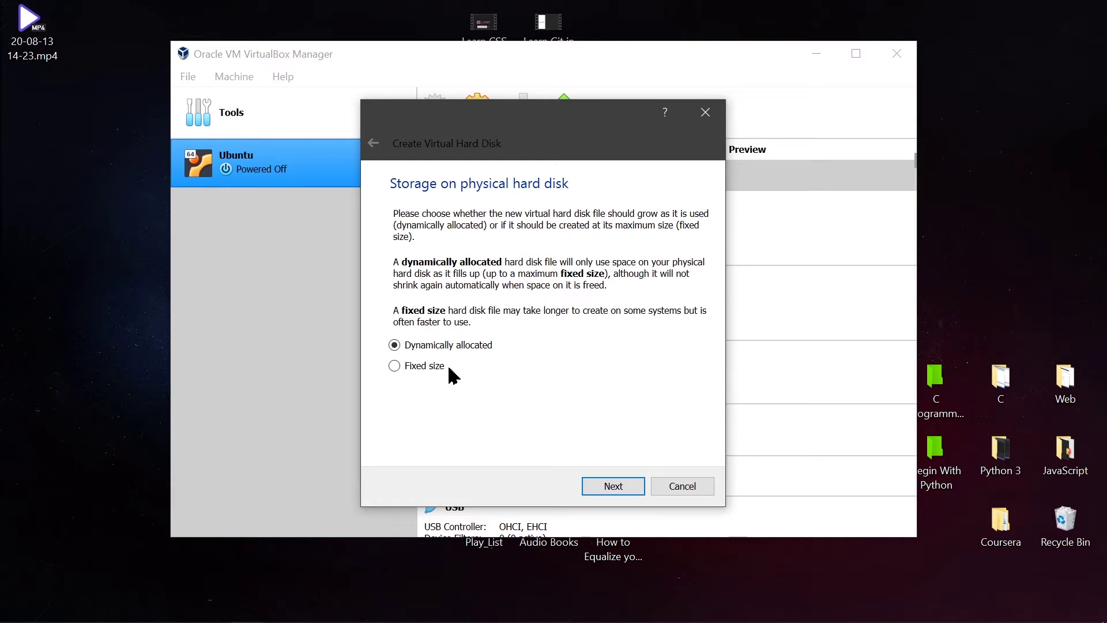
click(613, 485)
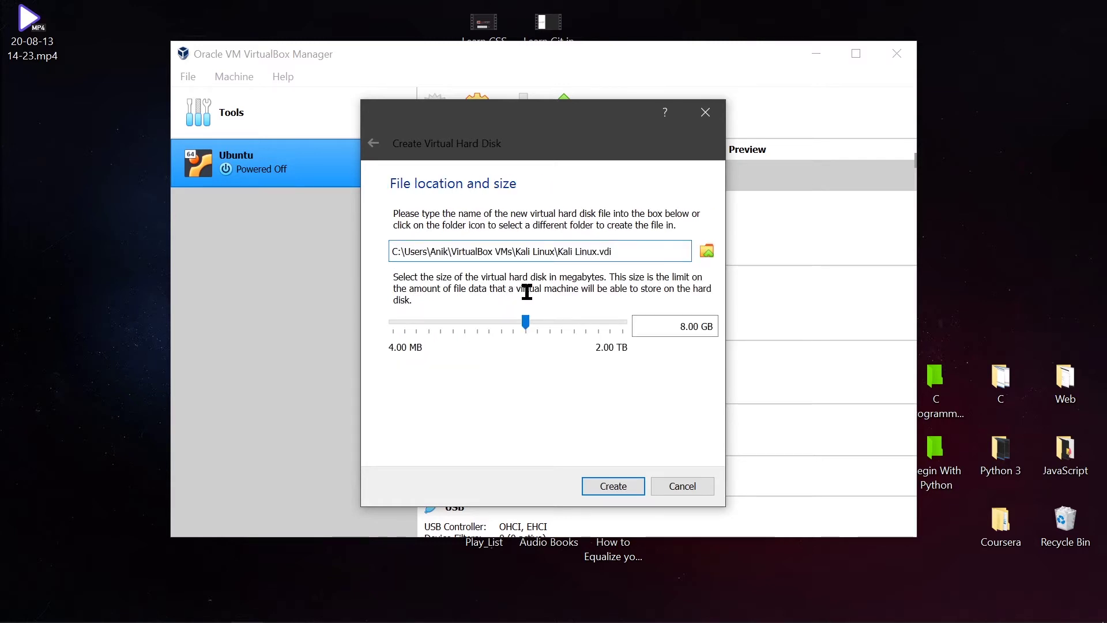
click(681, 327)
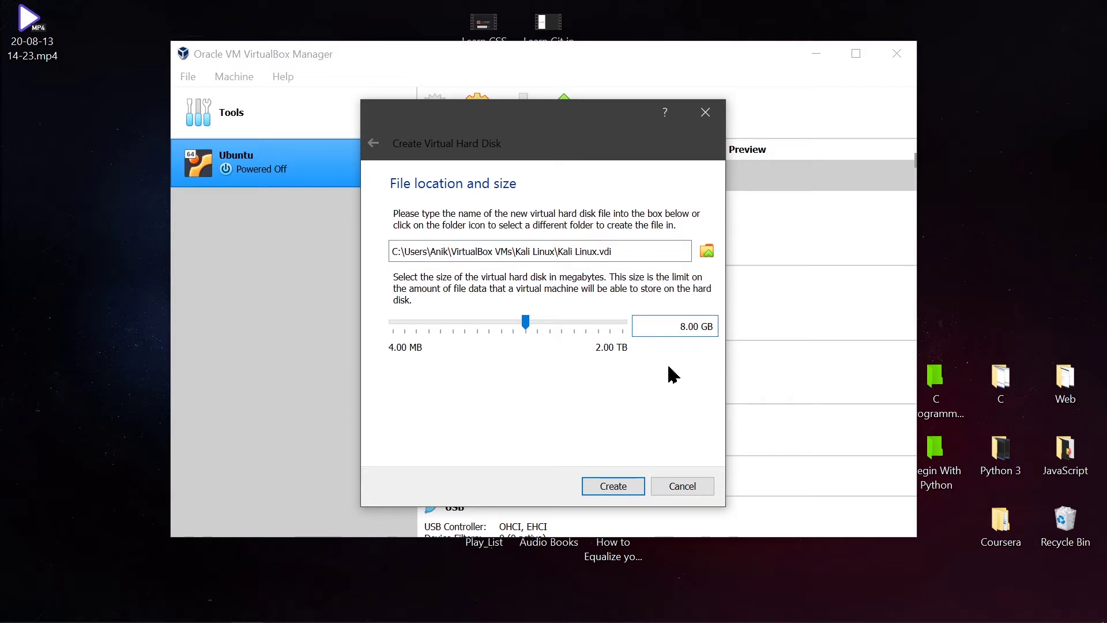
key(Delete)
key(Delete)
text(25)
click(625, 487)
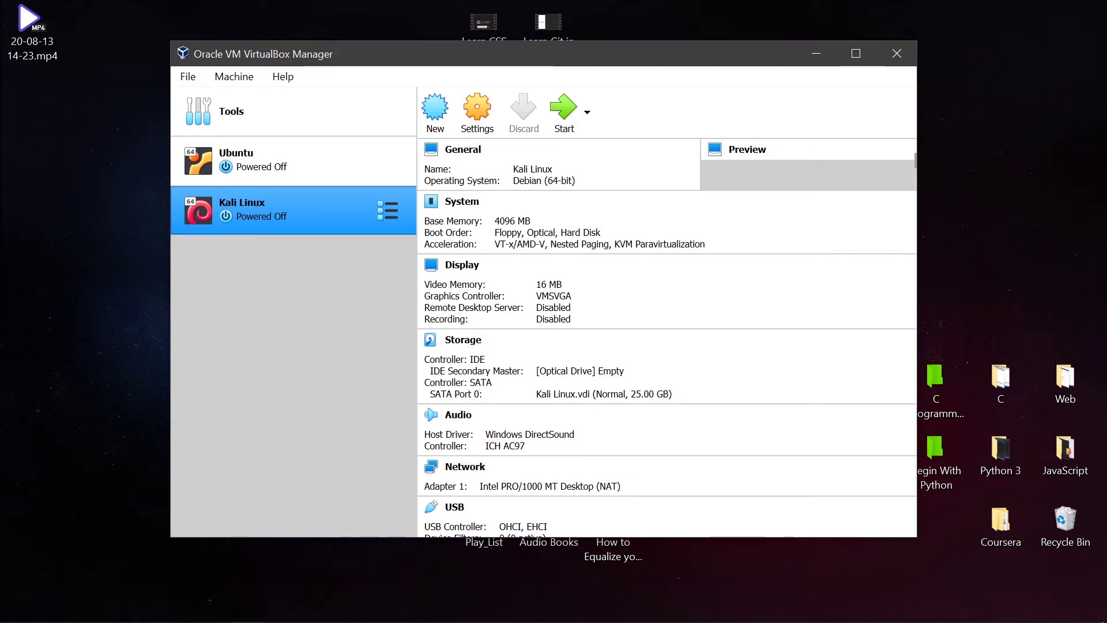
Open Firefox on the host and enter kali.org.
mouse_move(239, 621)
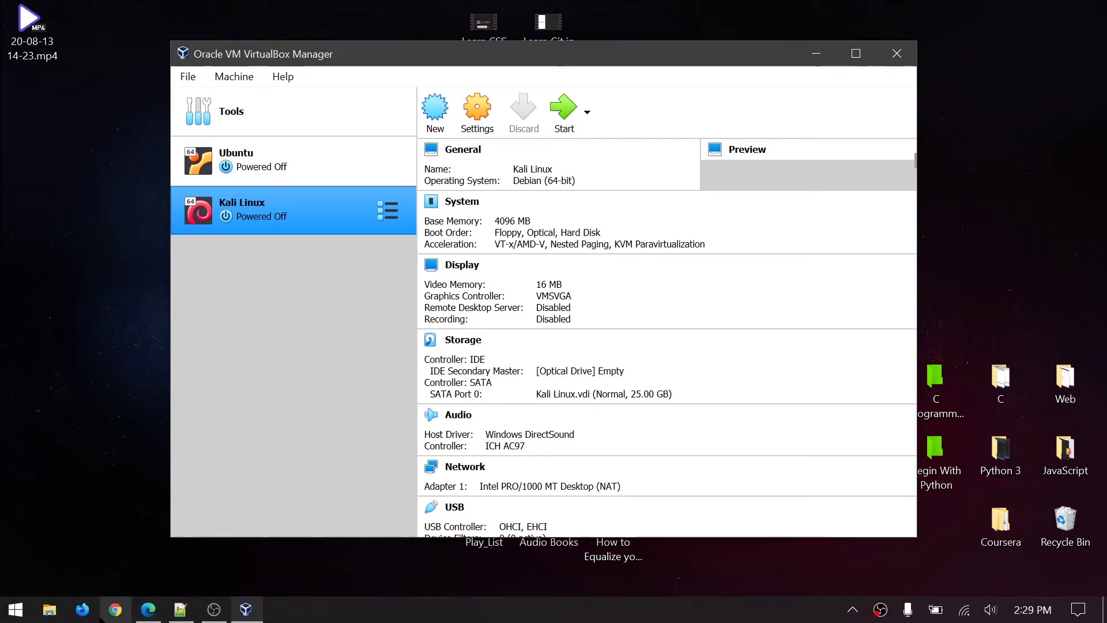
click(83, 611)
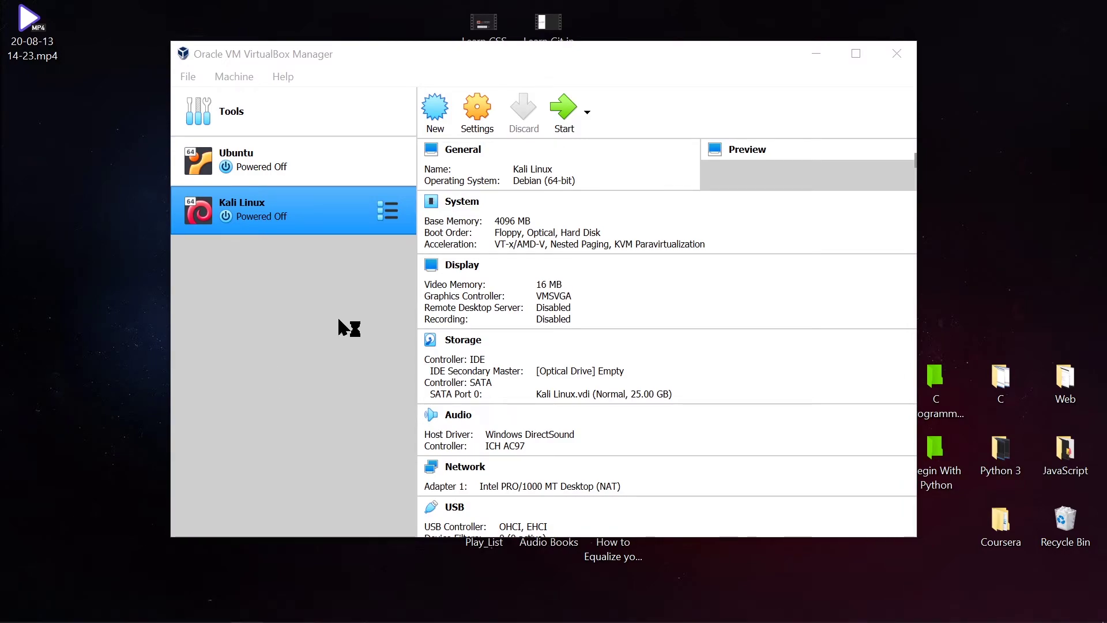
text(kali.or)
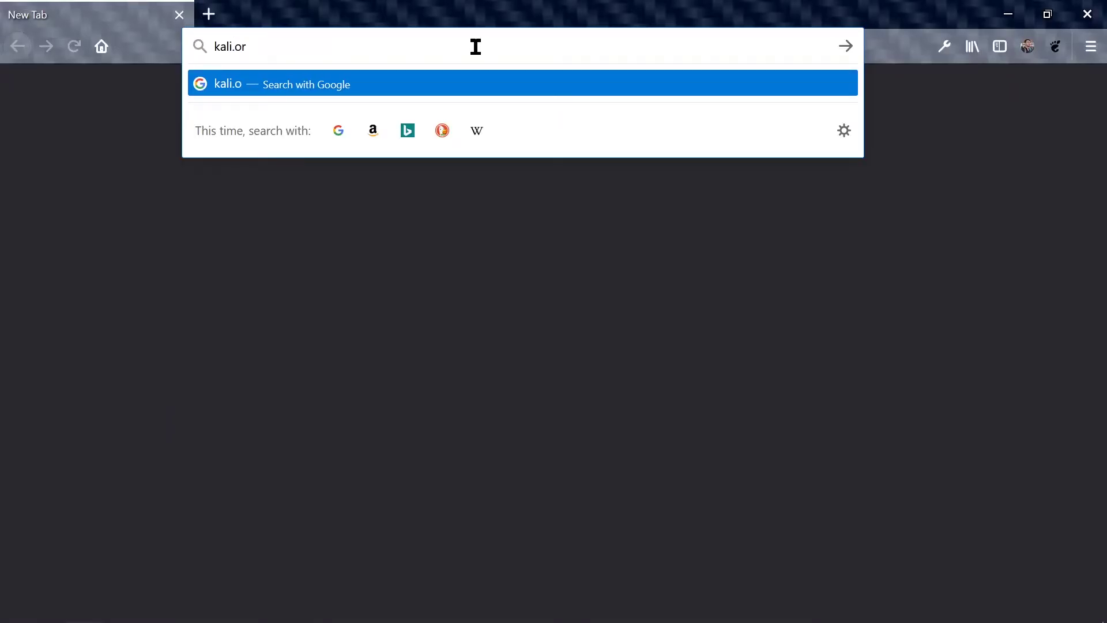
text(g)
key(Return)
mouse_move(512, 114)
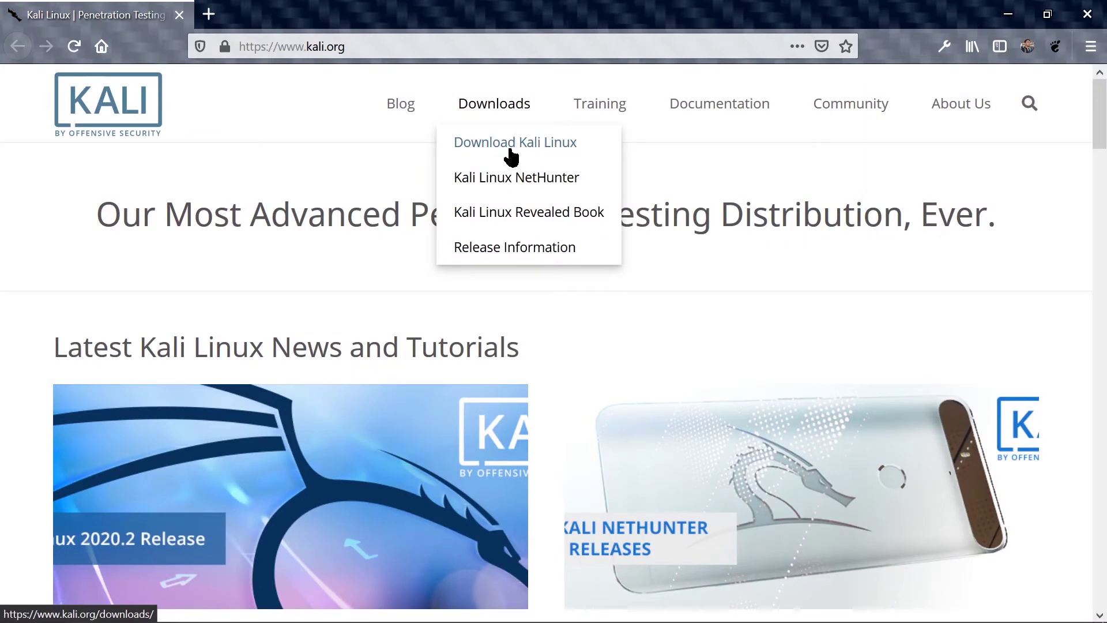
click(511, 153)
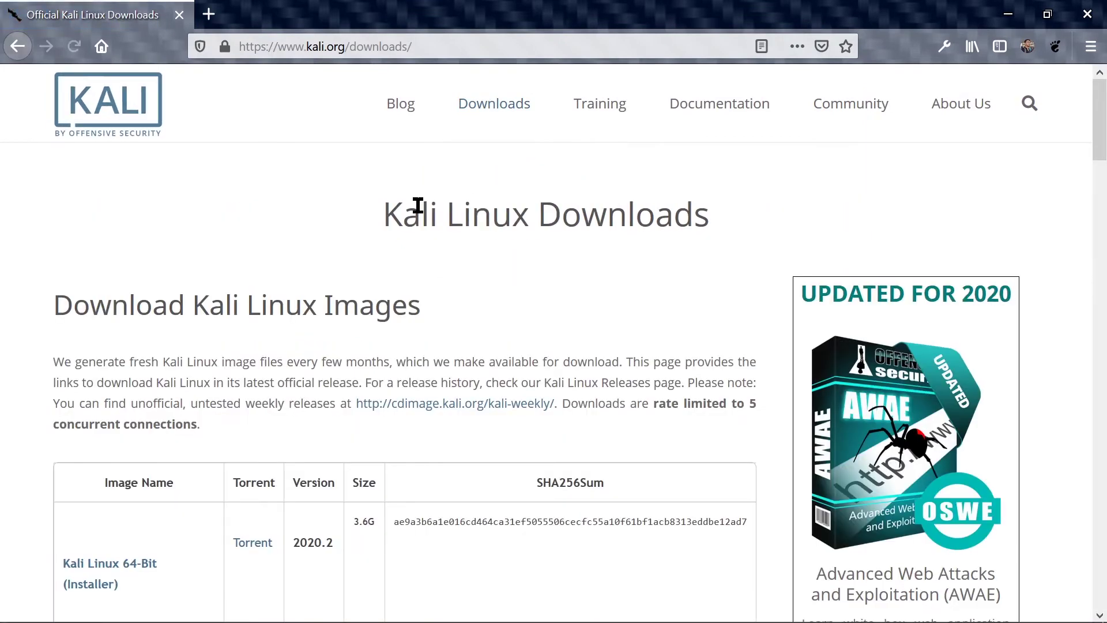
scroll(371, 223, down, 4)
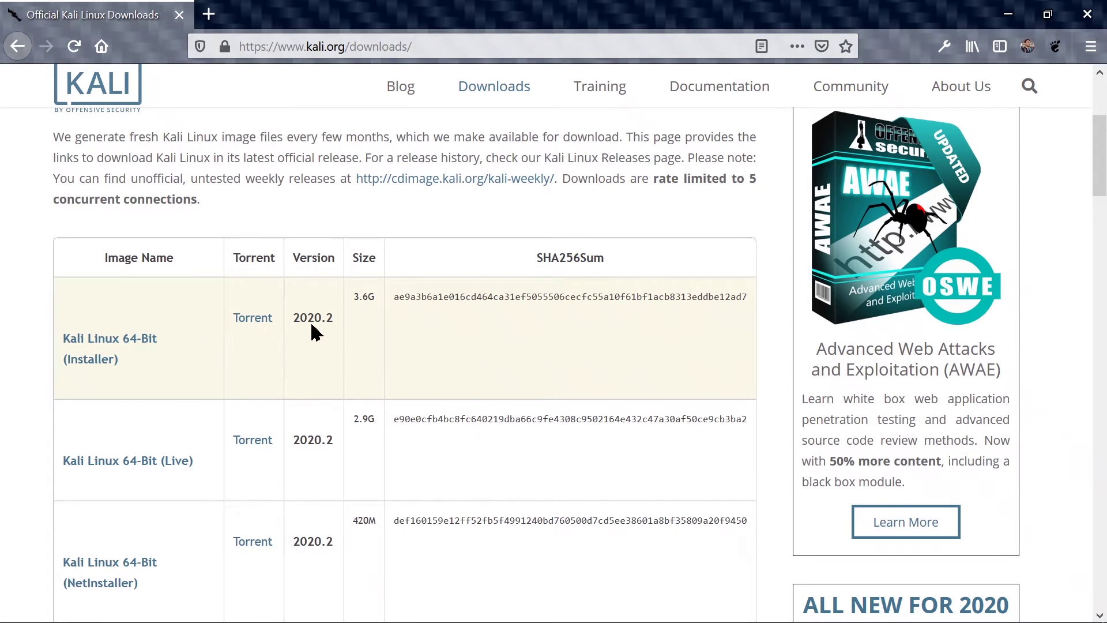
scroll(439, 243, down, 2)
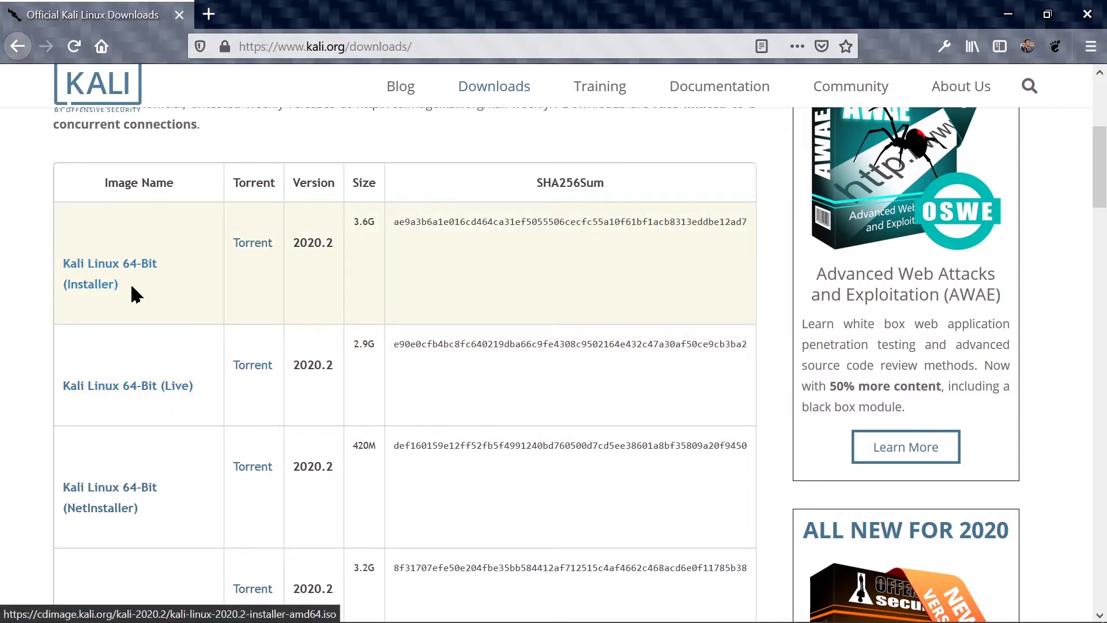
scroll(136, 302, down, 2)
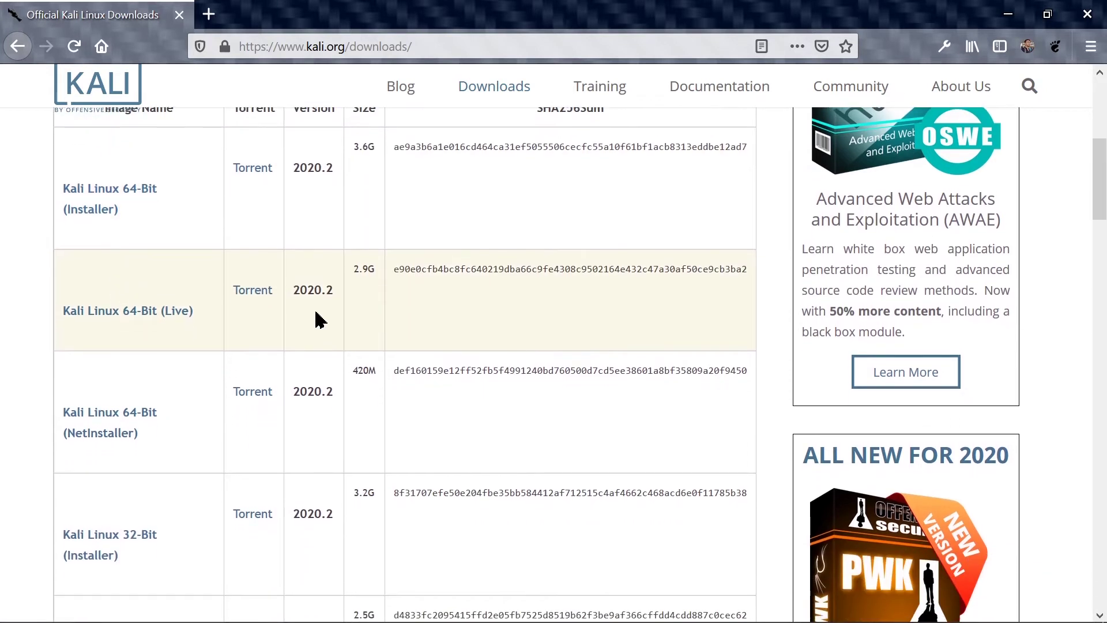
scroll(328, 369, down, 2)
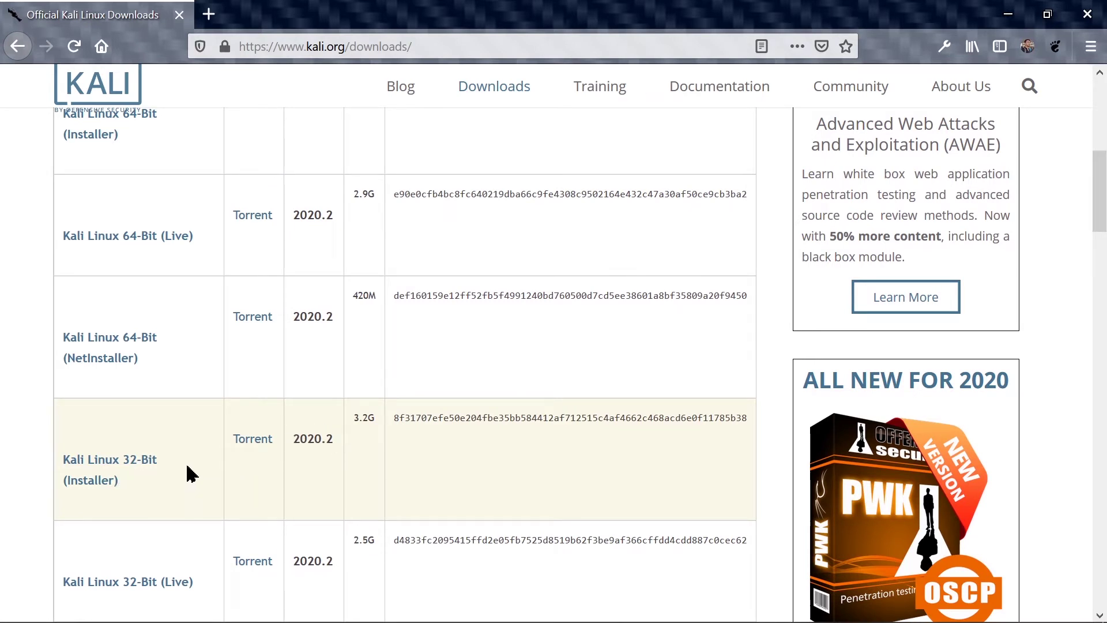
scroll(192, 452, up, 2)
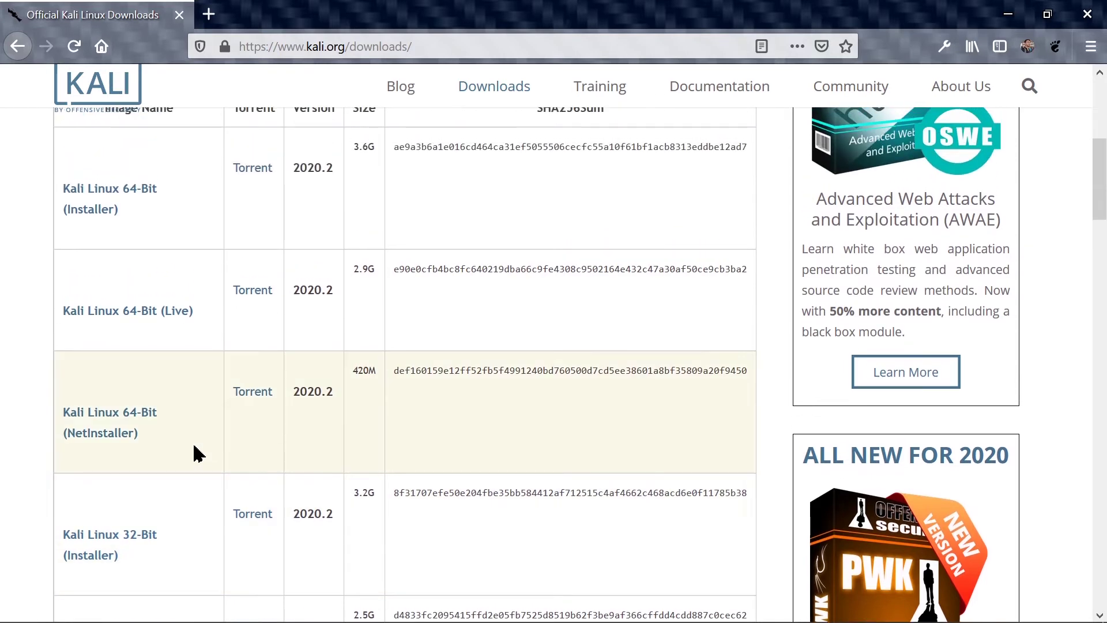
scroll(223, 245, up, 2)
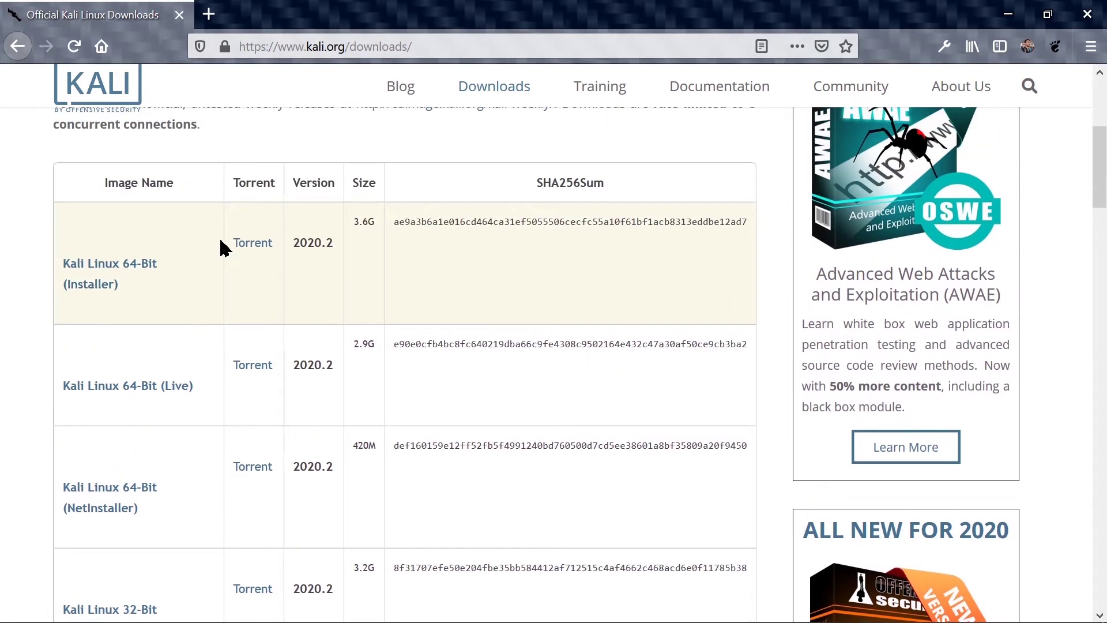
scroll(196, 279, down, 4)
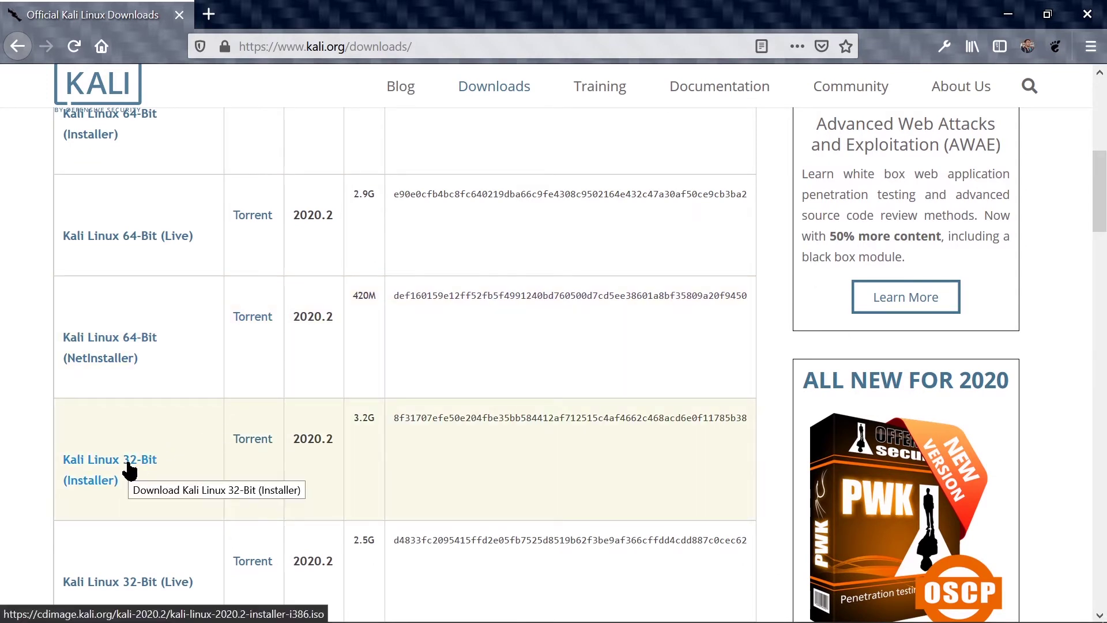
scroll(150, 461, up, 4)
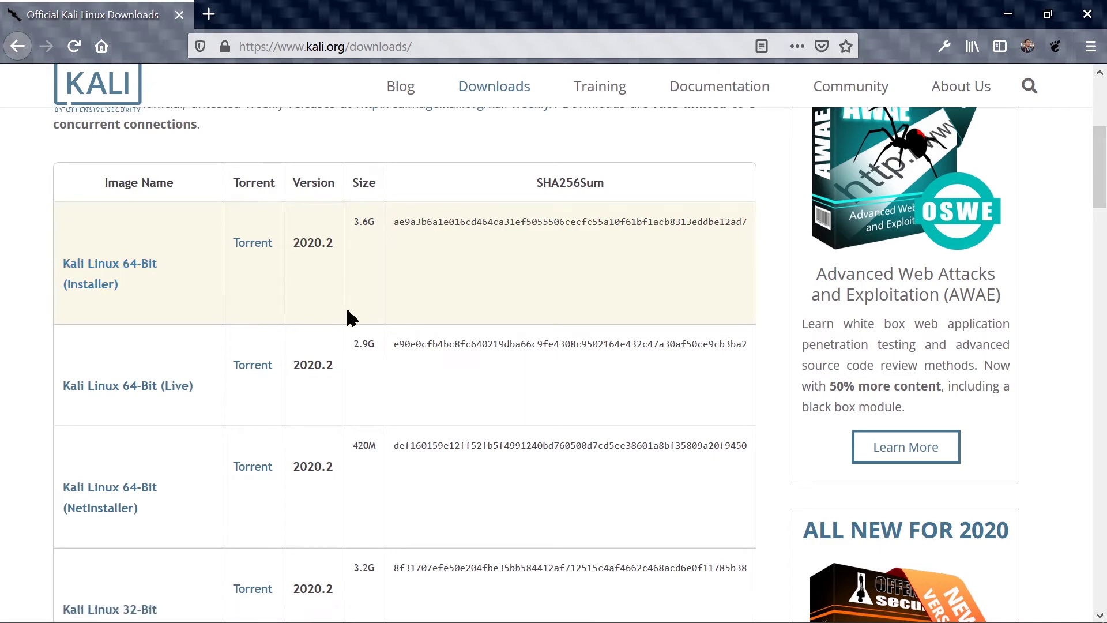
scroll(335, 313, down, 3)
scroll(326, 311, up, 3)
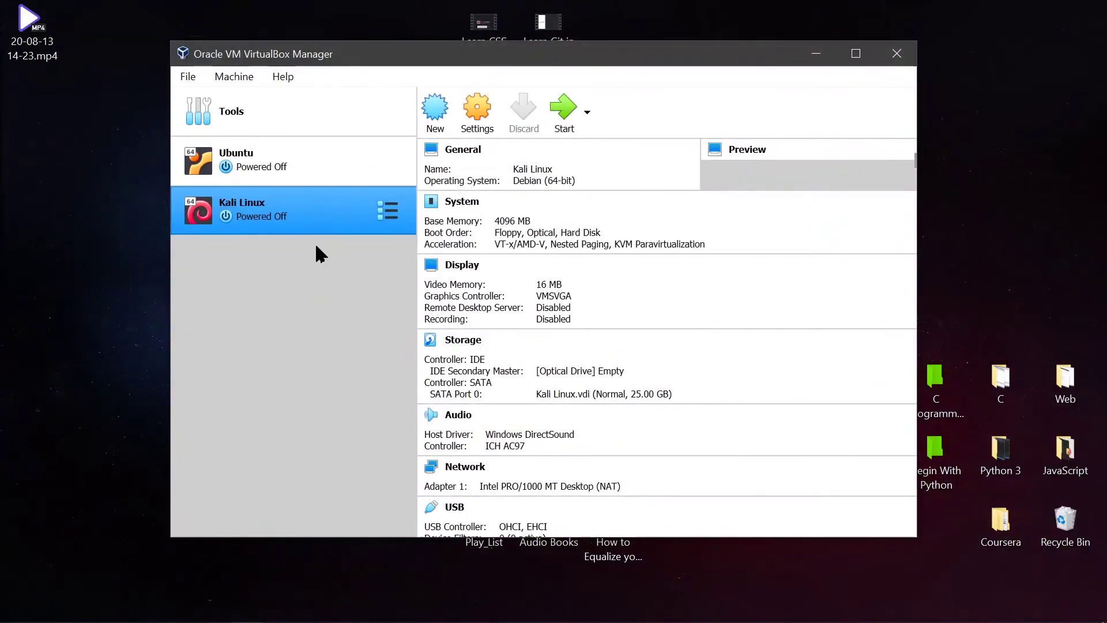
Open the Kali Linux machine's Settings at the General > Advanced page.
click(314, 176)
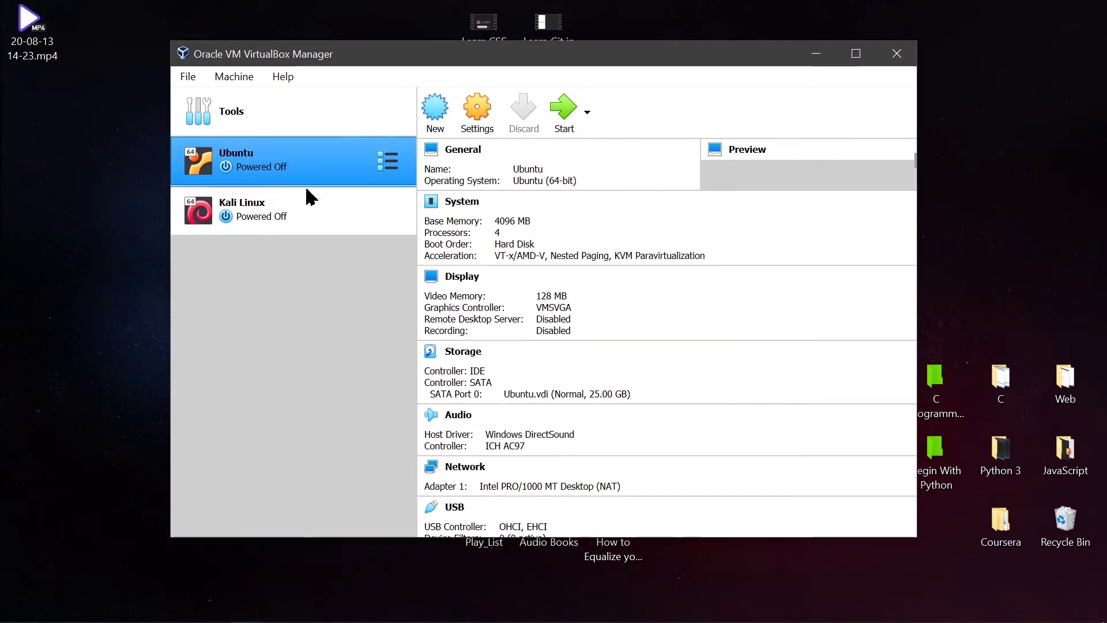
click(224, 228)
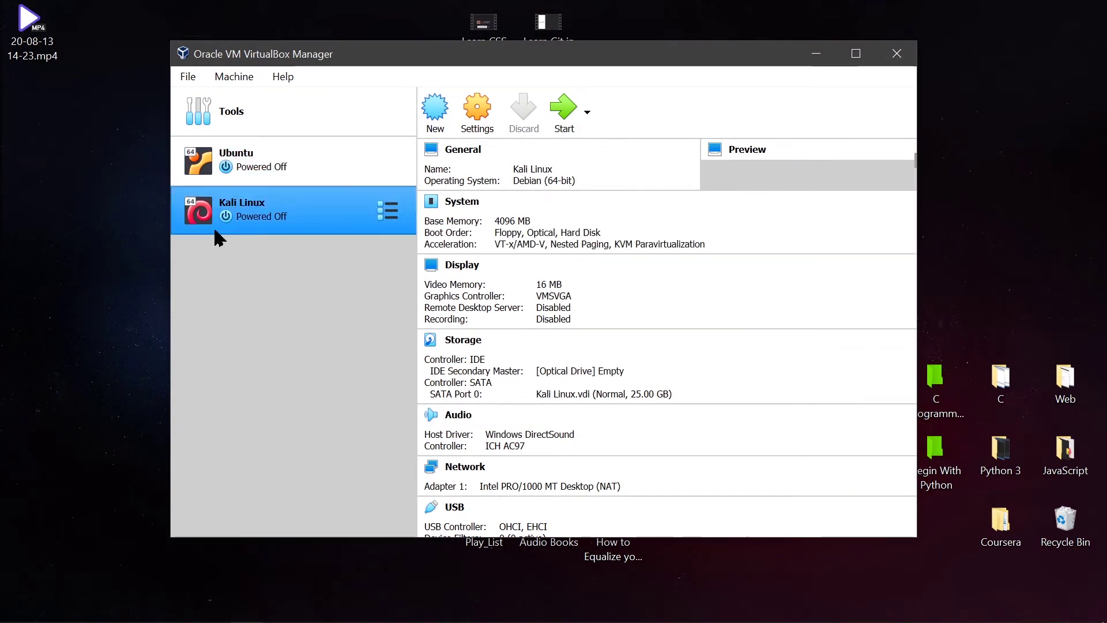
click(474, 126)
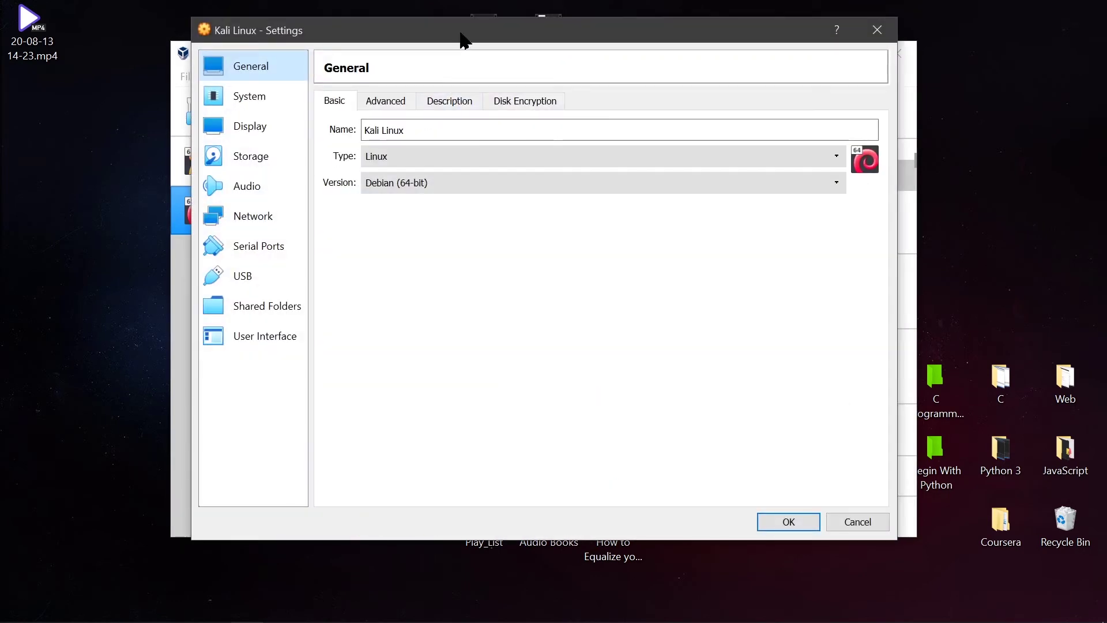
drag(460, 37, 421, 31)
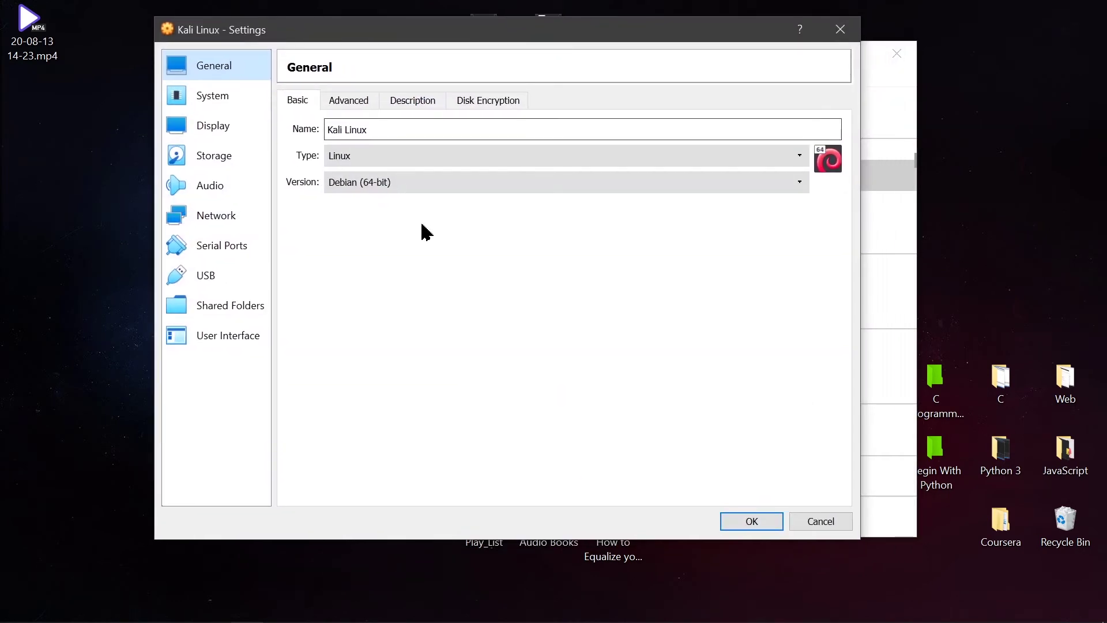
click(349, 102)
click(426, 109)
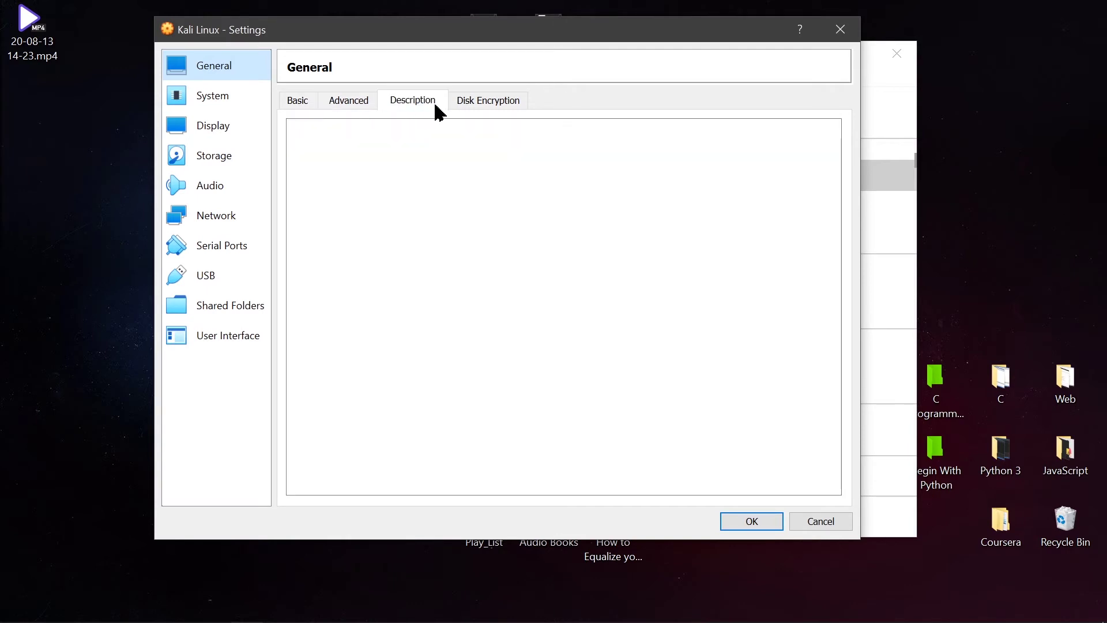
click(482, 107)
click(432, 108)
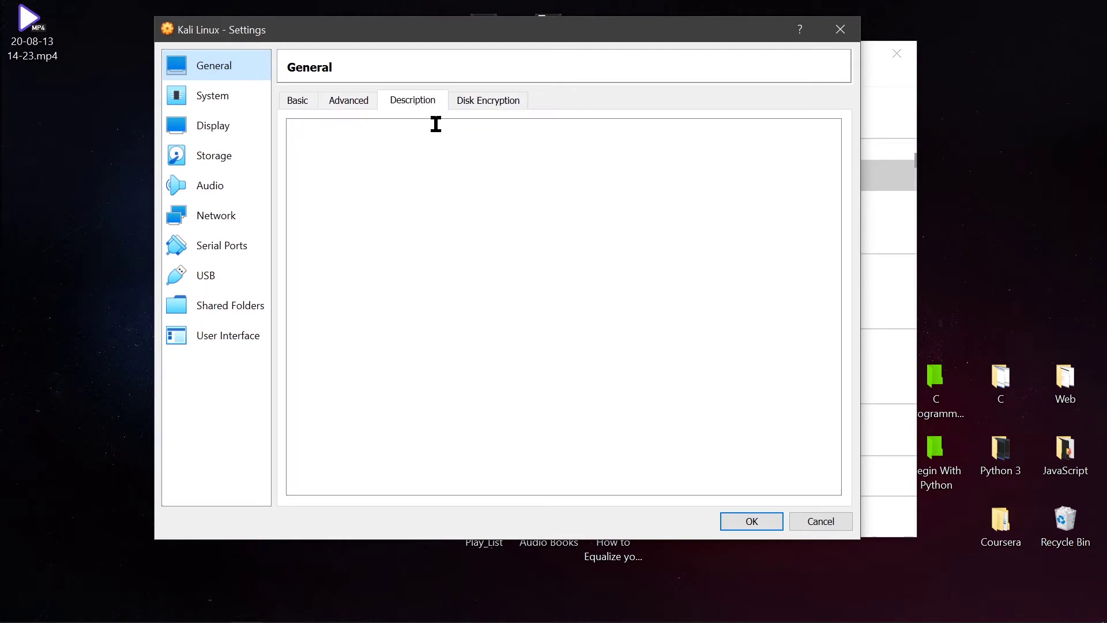
click(348, 104)
Set Shared Clipboard and Drag'n'Drop both to Bidirectional.
click(403, 156)
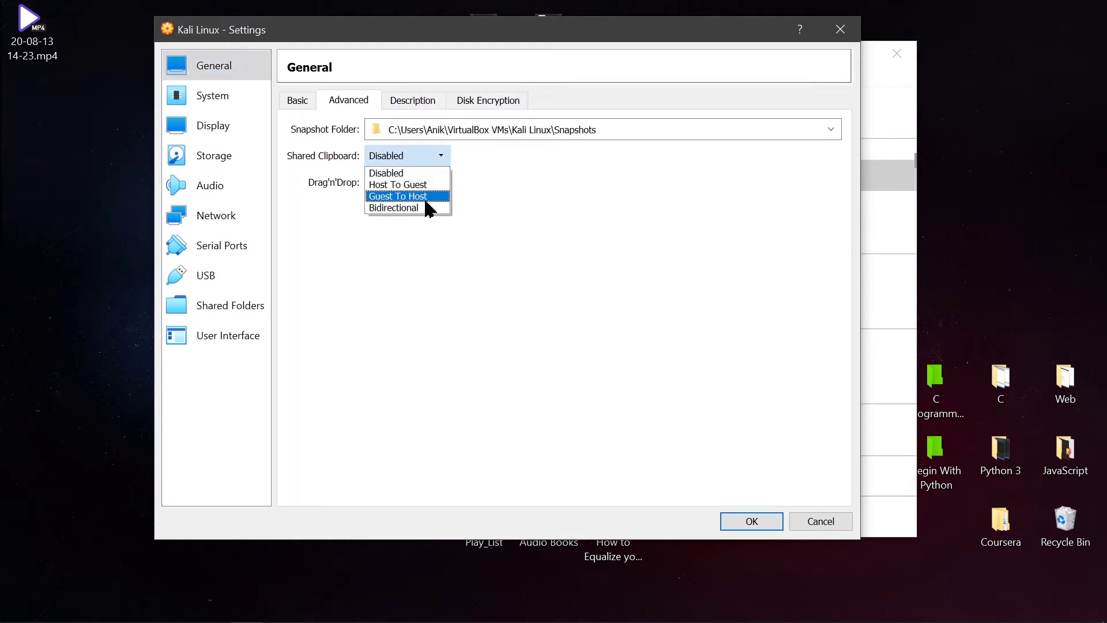
click(427, 207)
click(423, 186)
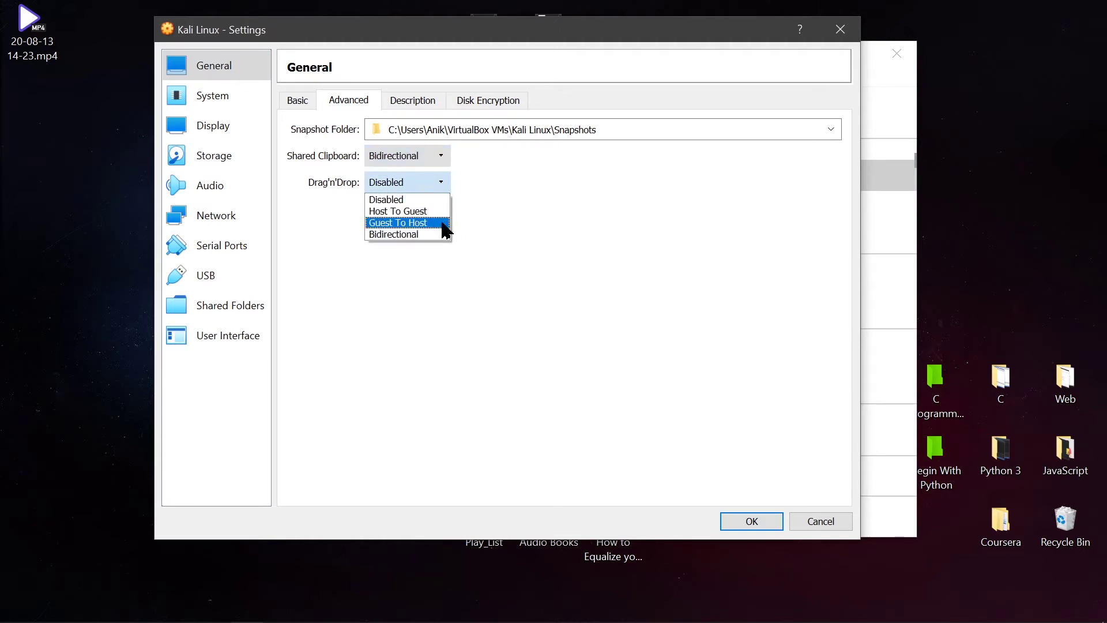
click(445, 234)
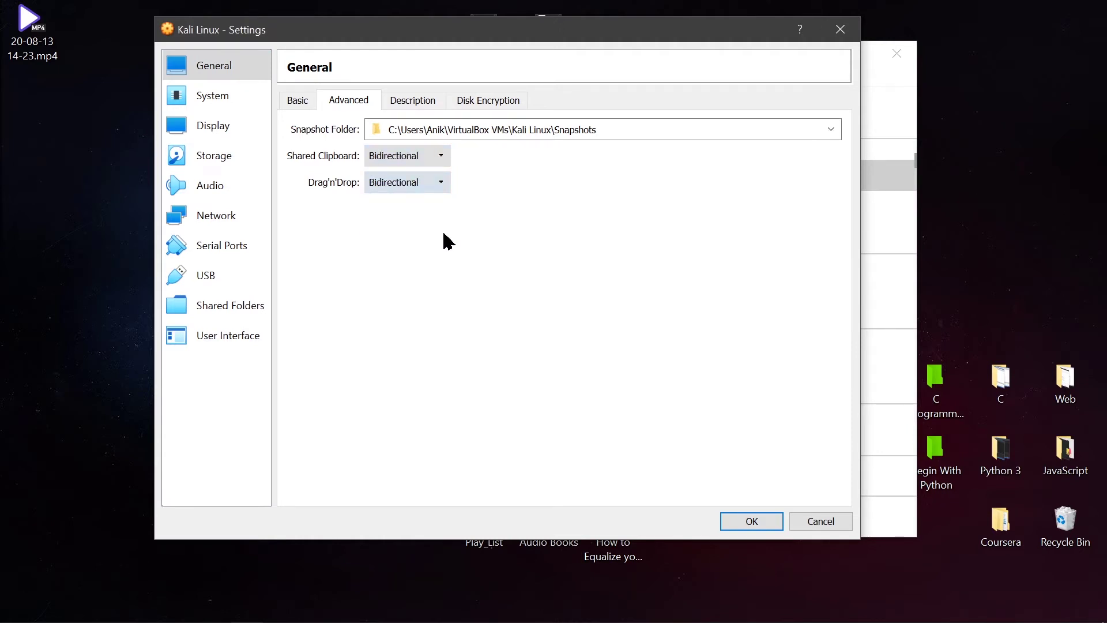
Remove Floppy from the boot order and give the Kali Linux VM 2 processors.
click(239, 96)
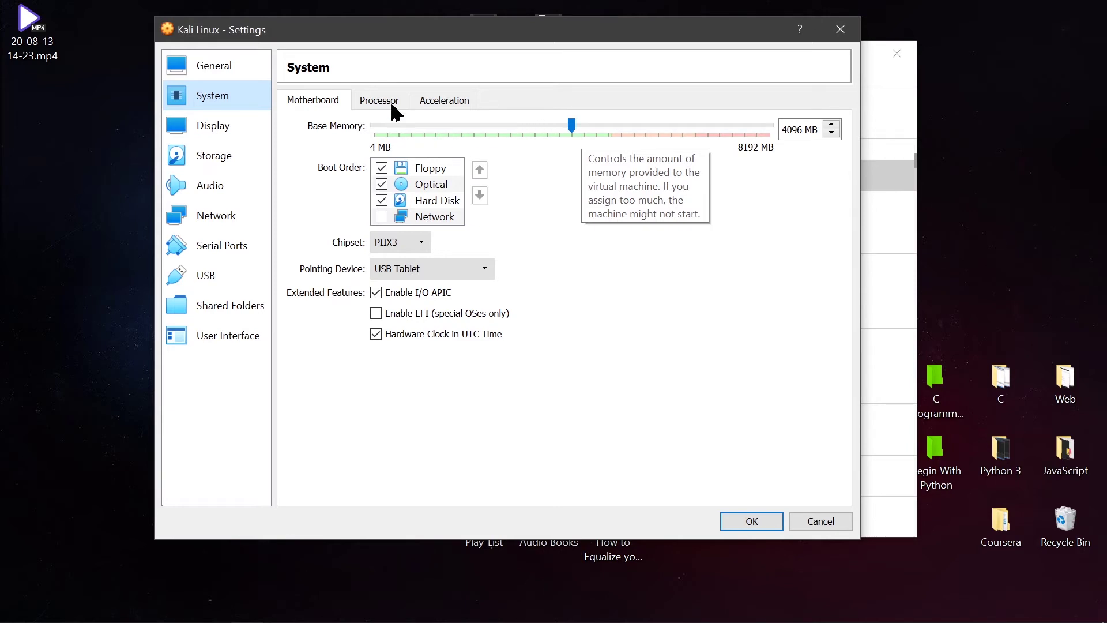
click(383, 167)
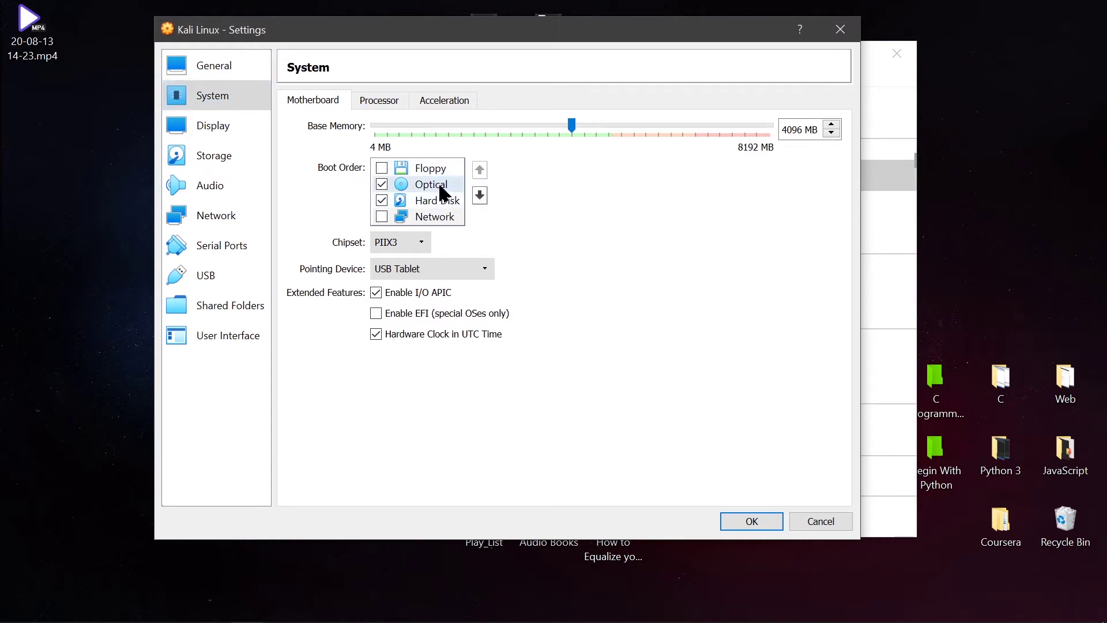
click(389, 107)
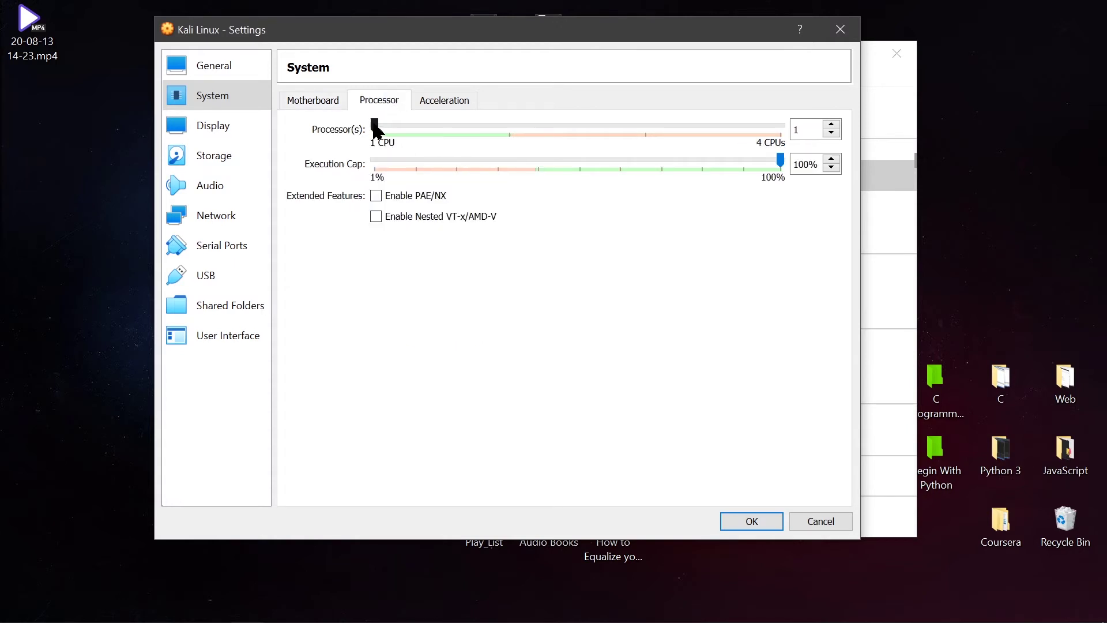
drag(374, 127, 507, 147)
click(445, 101)
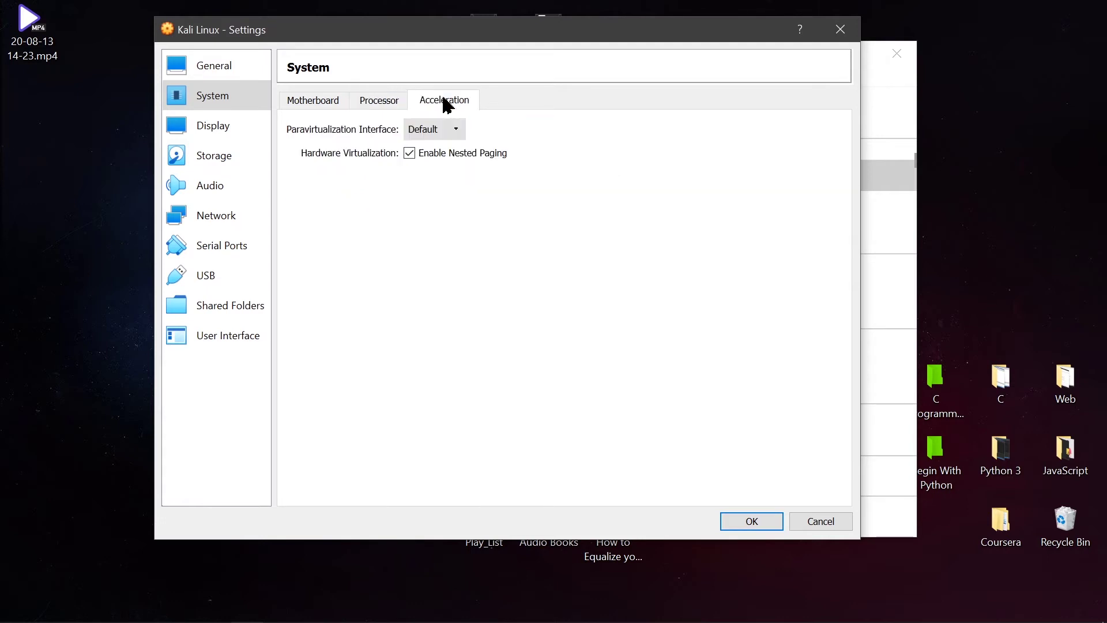
click(247, 137)
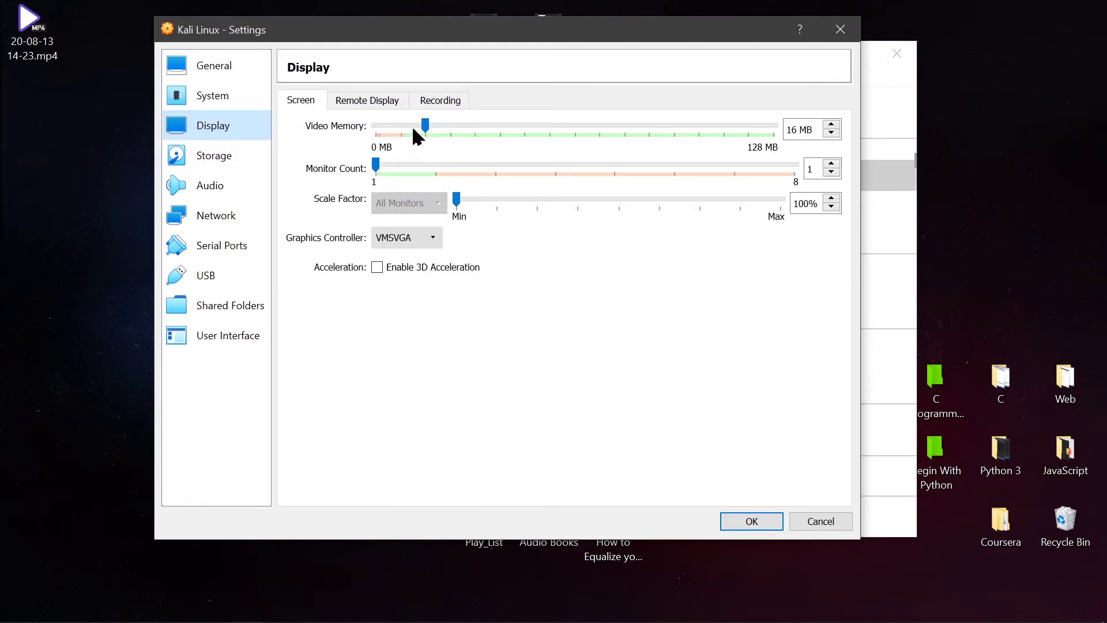
Raise the Kali Linux VM's video memory to the 128 MB maximum.
click(435, 128)
drag(438, 134, 810, 173)
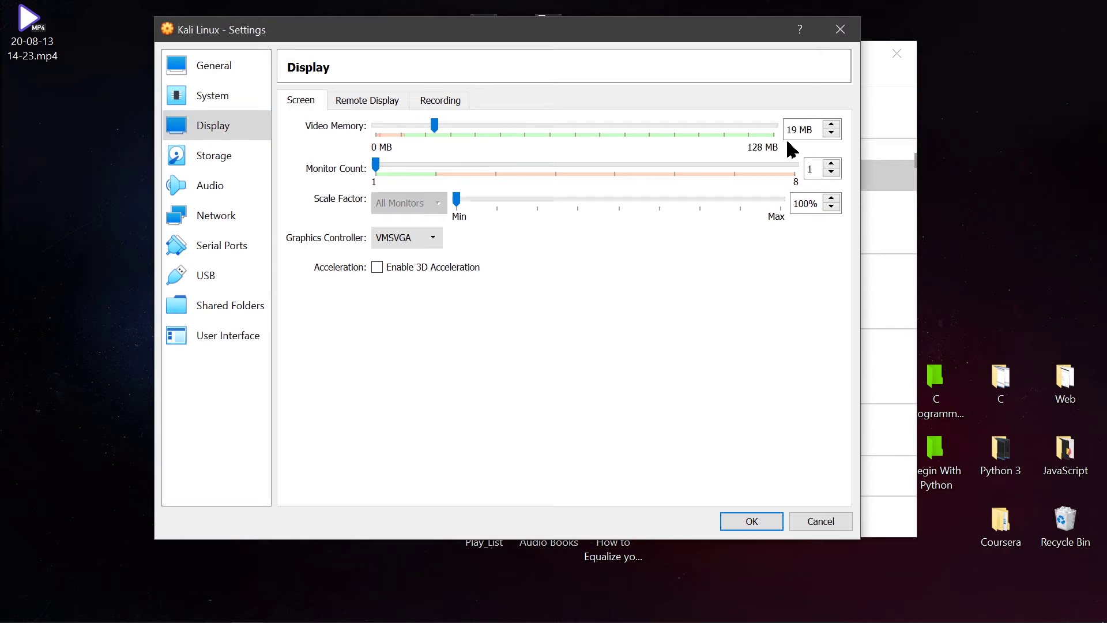
drag(435, 128, 769, 148)
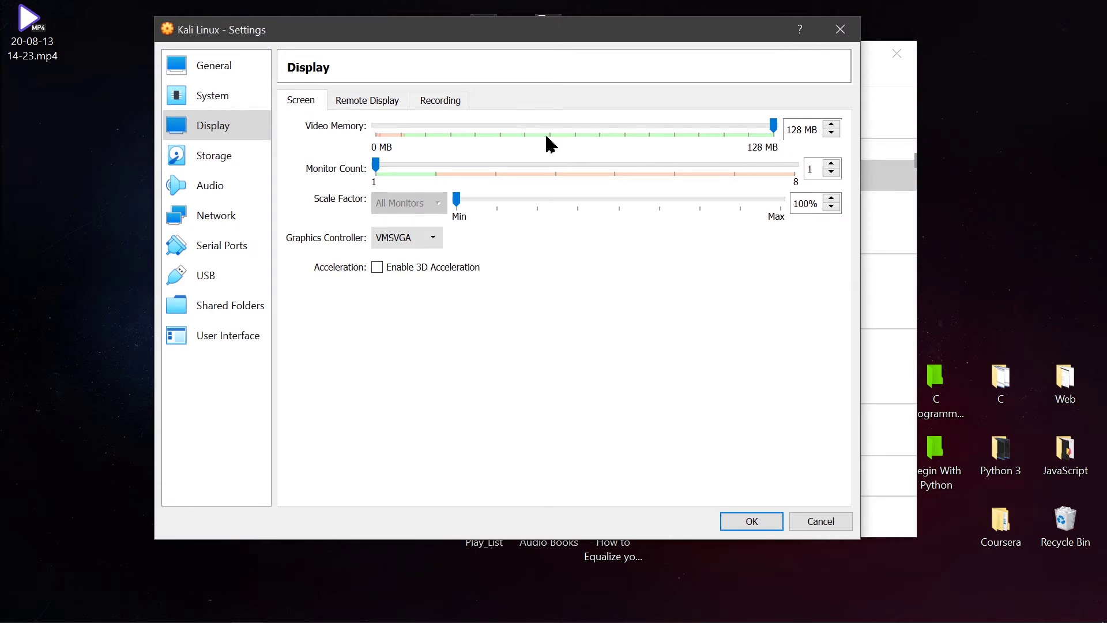
click(374, 104)
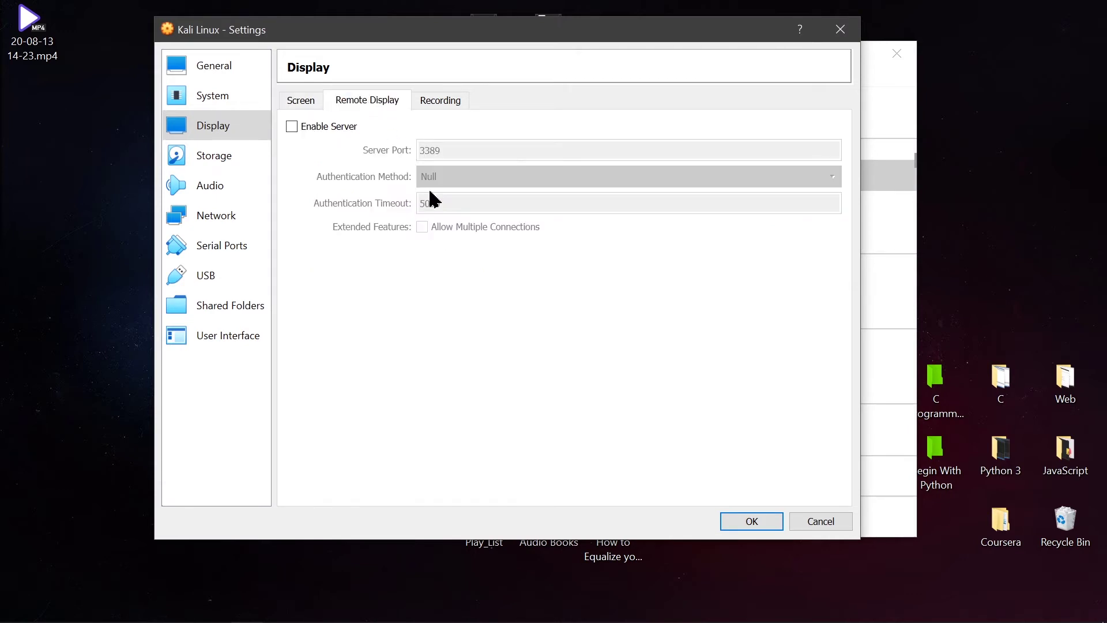
click(443, 109)
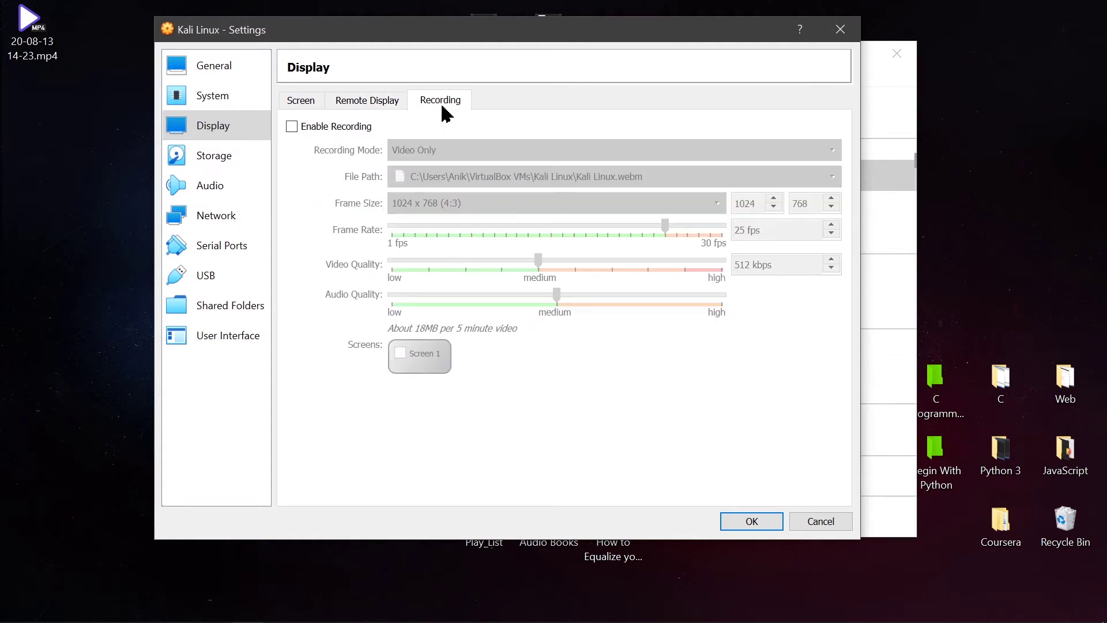
click(268, 163)
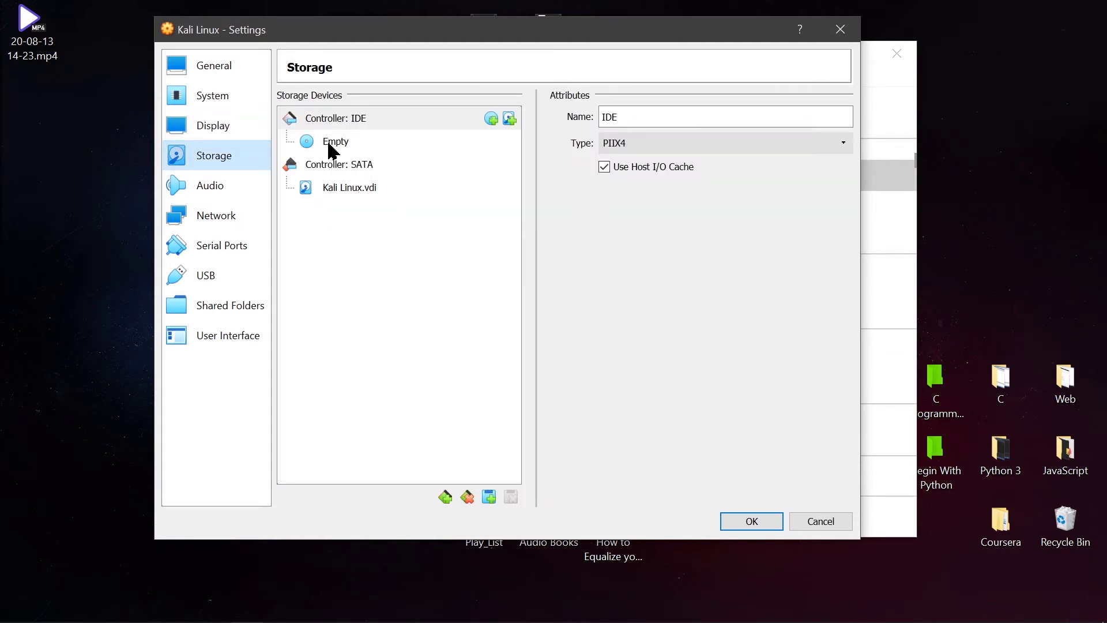
Load kali-linux-2020.2-installer-amd64.iso from the Desktop into the empty optical drive.
click(353, 190)
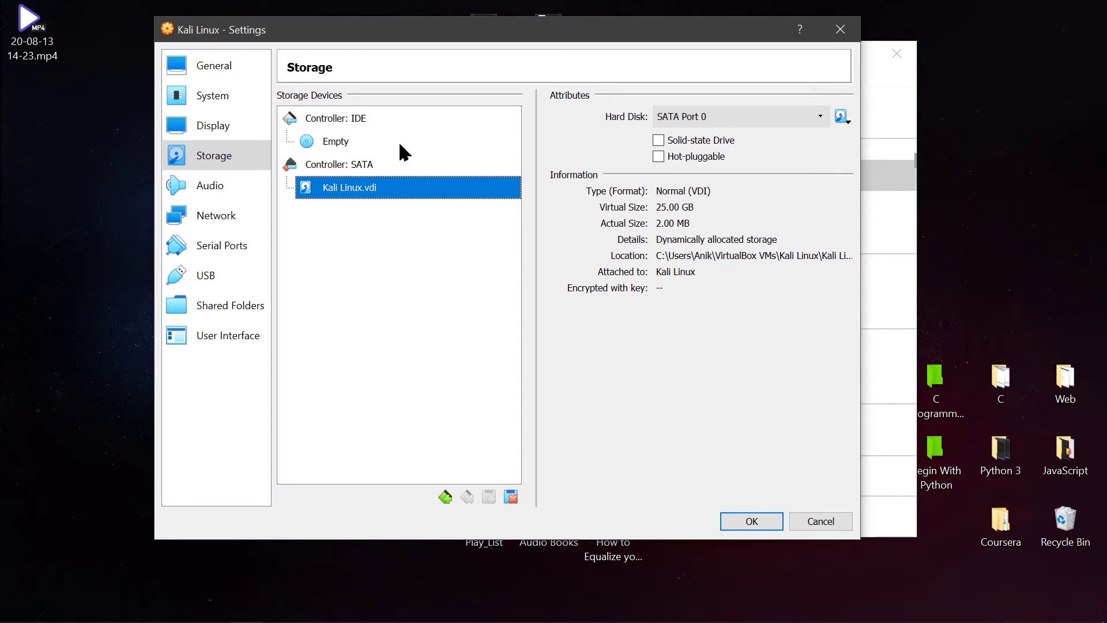
click(342, 148)
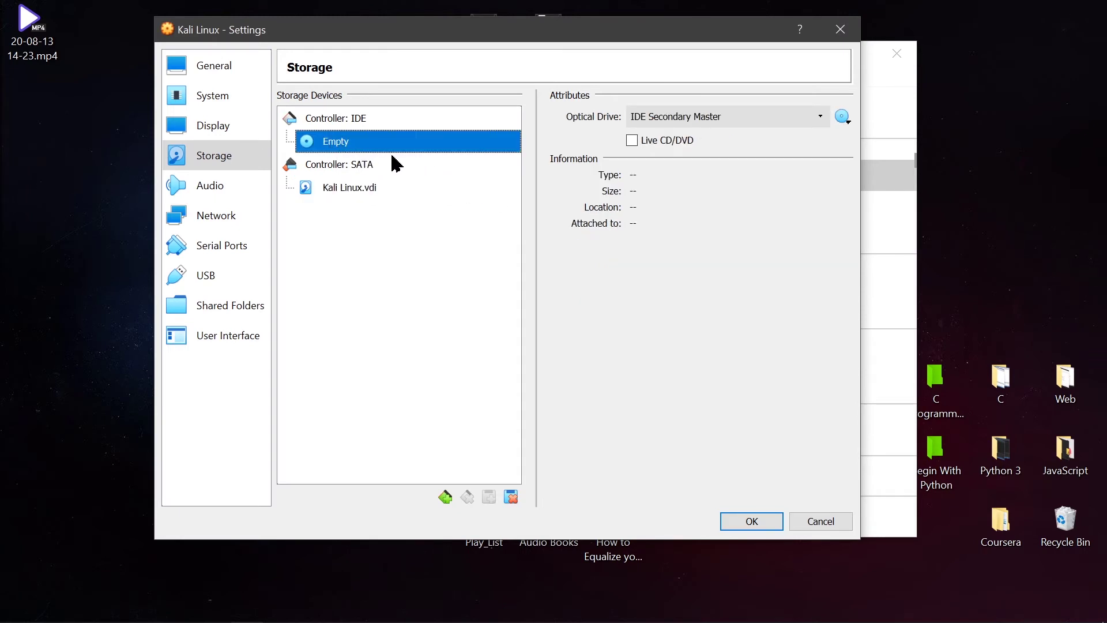
click(761, 118)
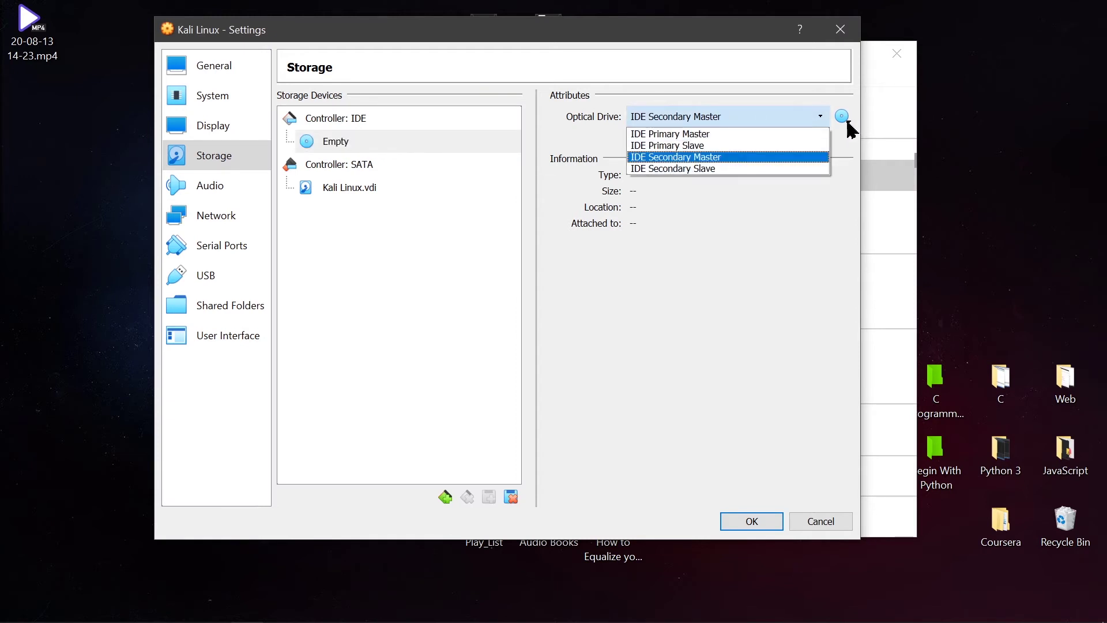
click(848, 122)
click(843, 117)
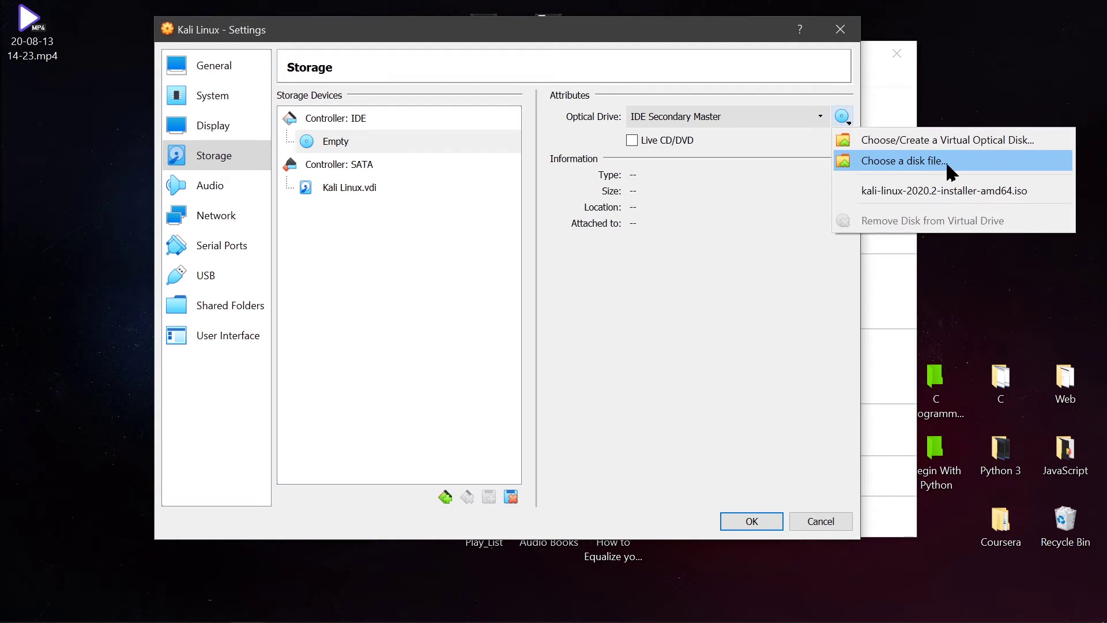
click(947, 165)
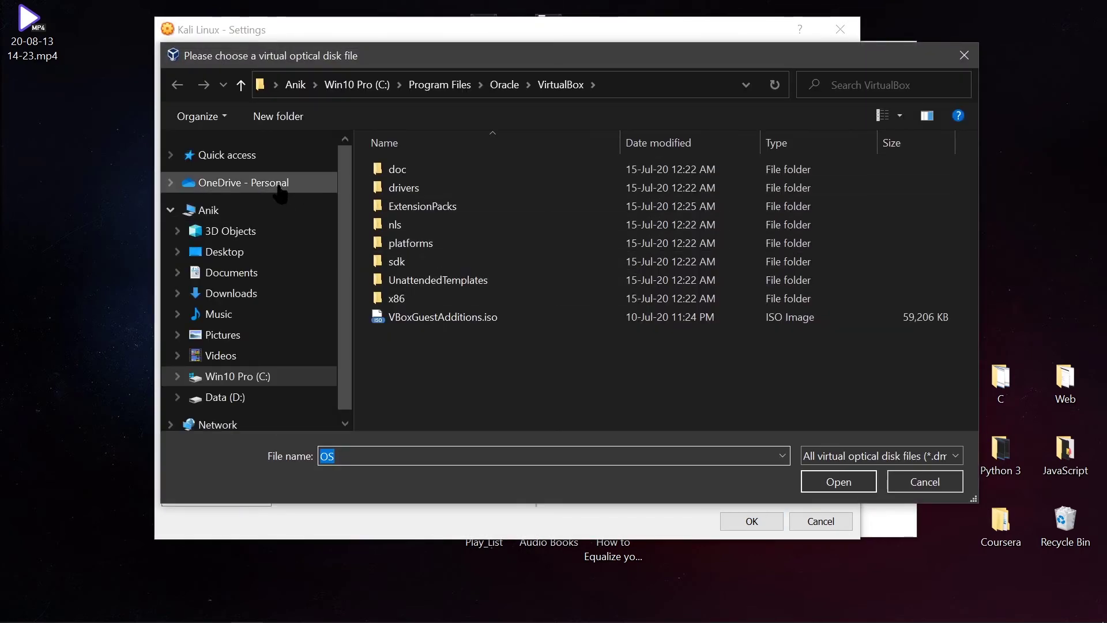
click(269, 258)
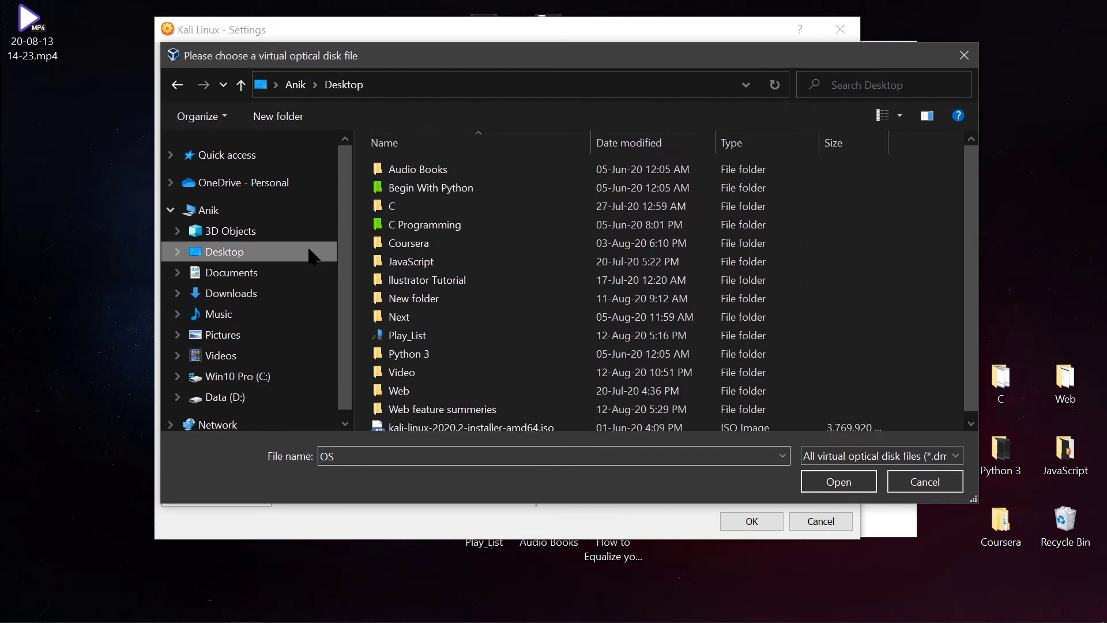
double_click(545, 419)
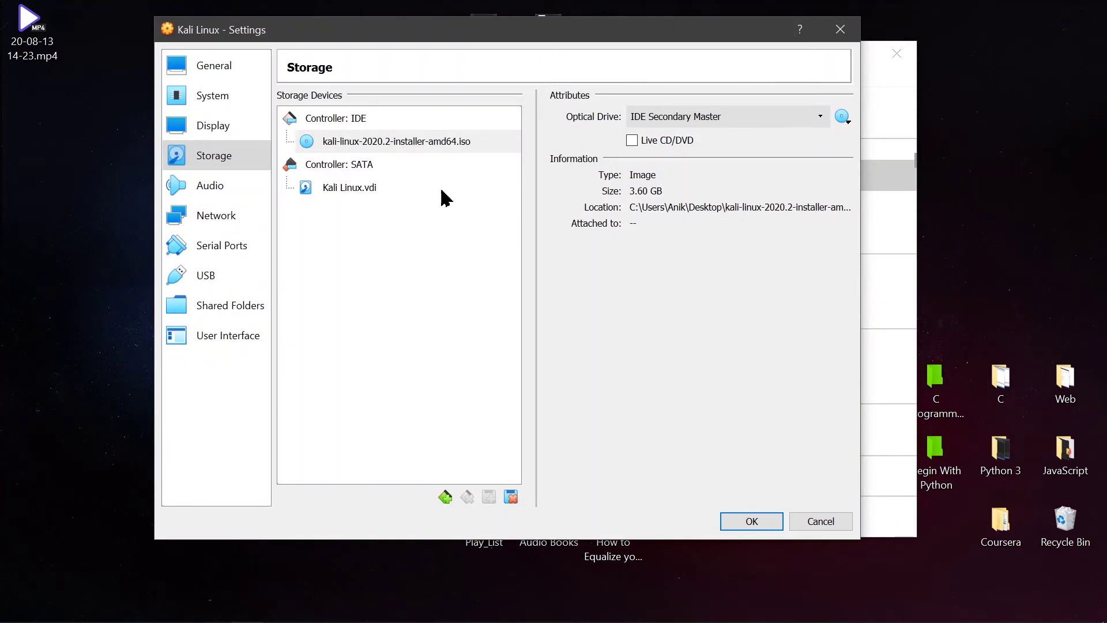
click(214, 191)
Review the remaining settings pages, save with OK, and start the Kali Linux VM.
click(252, 220)
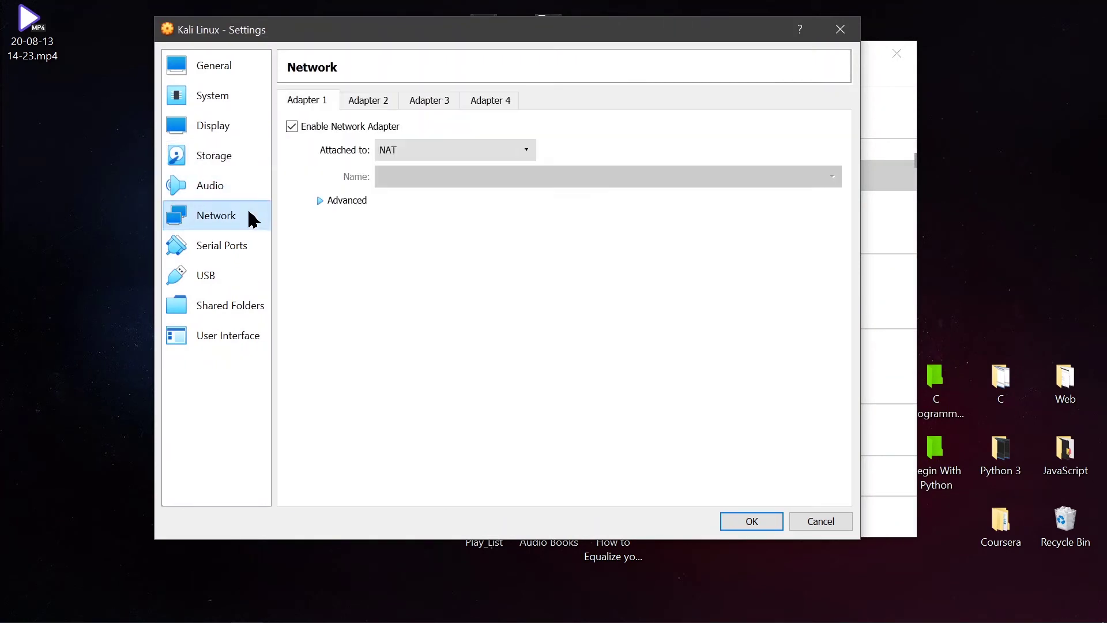
click(242, 254)
click(237, 278)
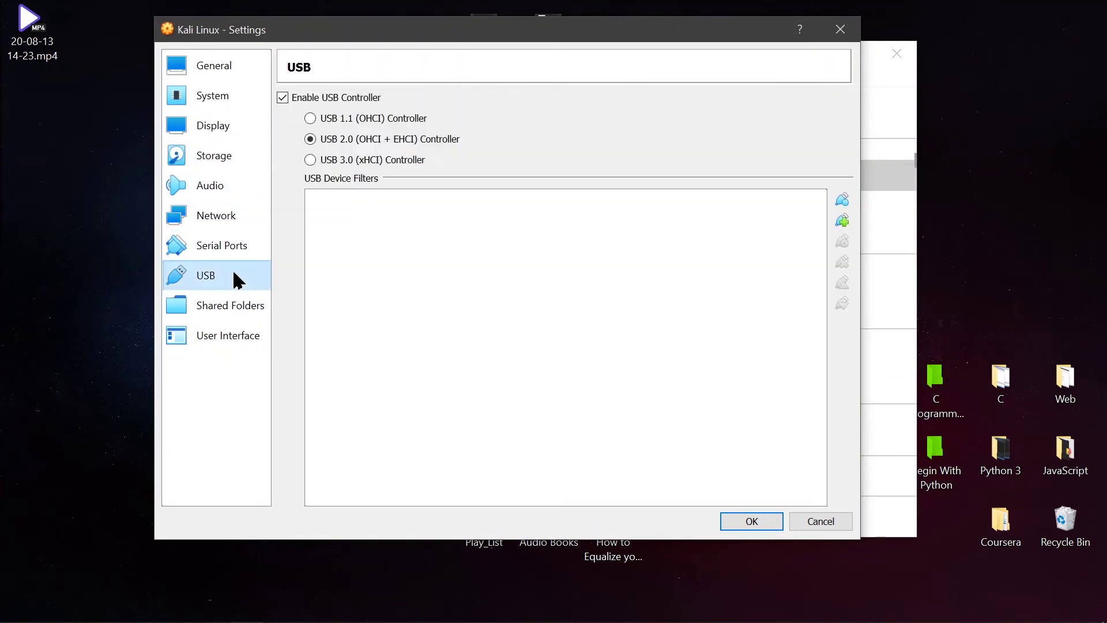
click(241, 304)
click(254, 337)
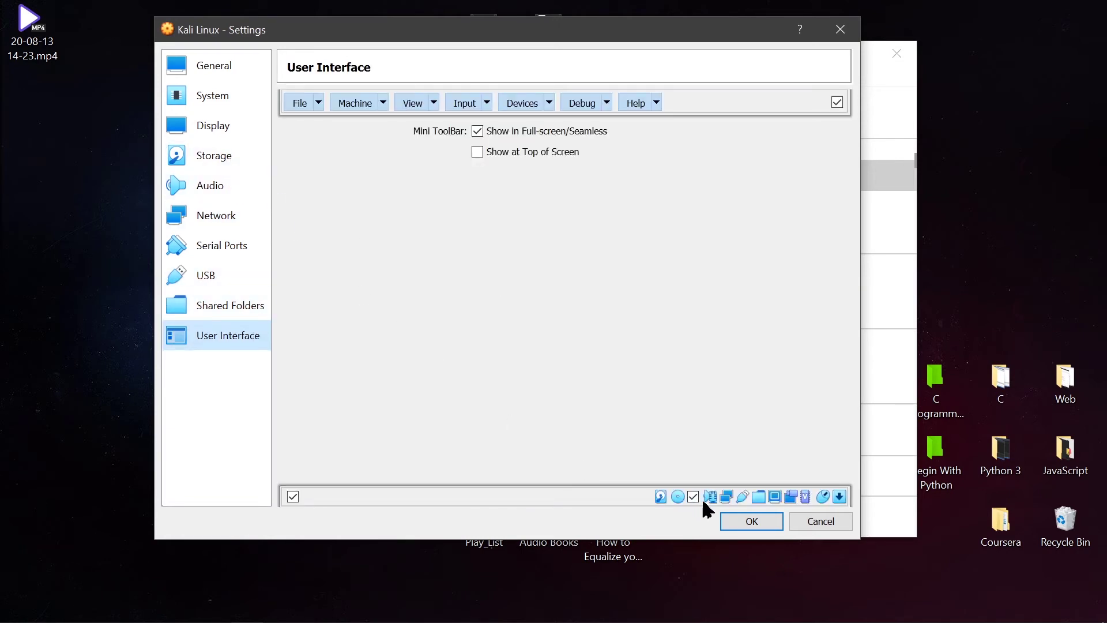
click(749, 521)
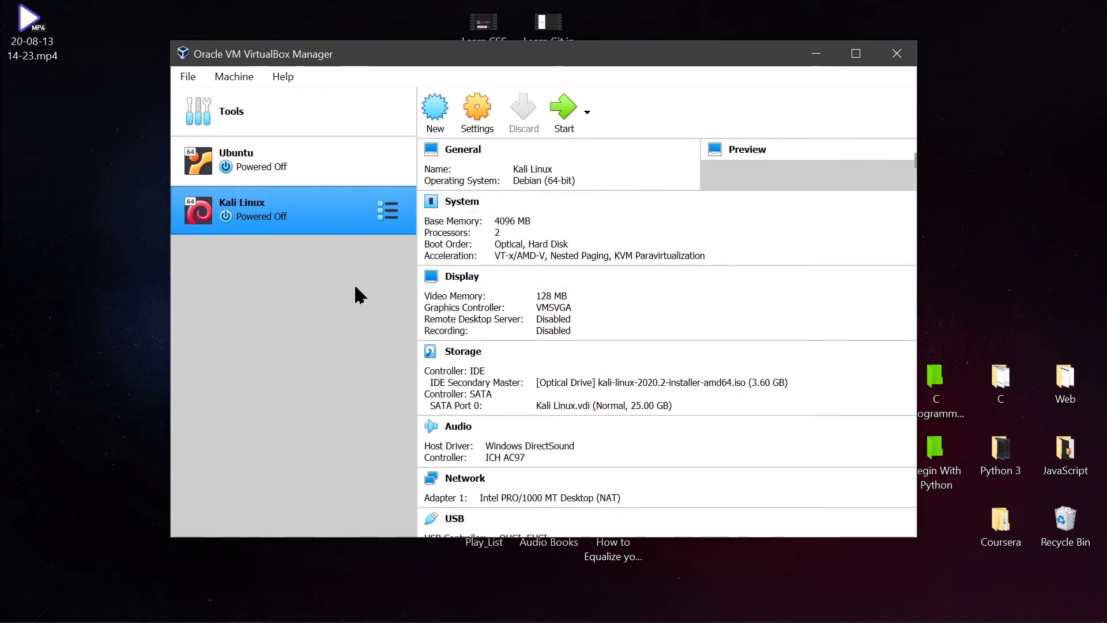
click(564, 109)
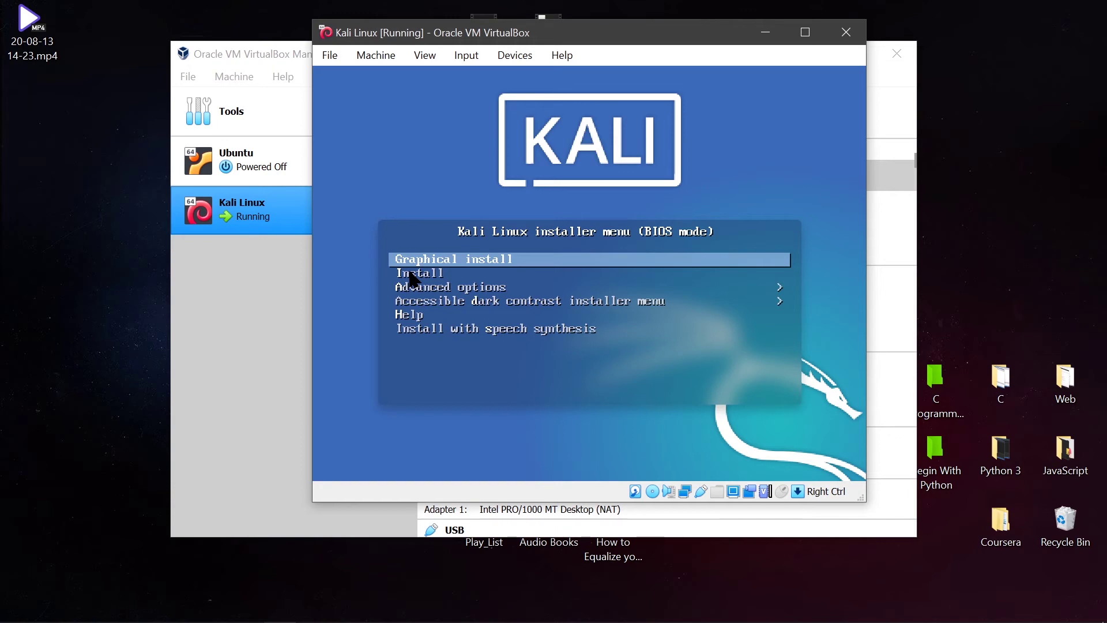
Let the VM capture mouse and keyboard, then launch Graphical install from the boot menu.
click(672, 185)
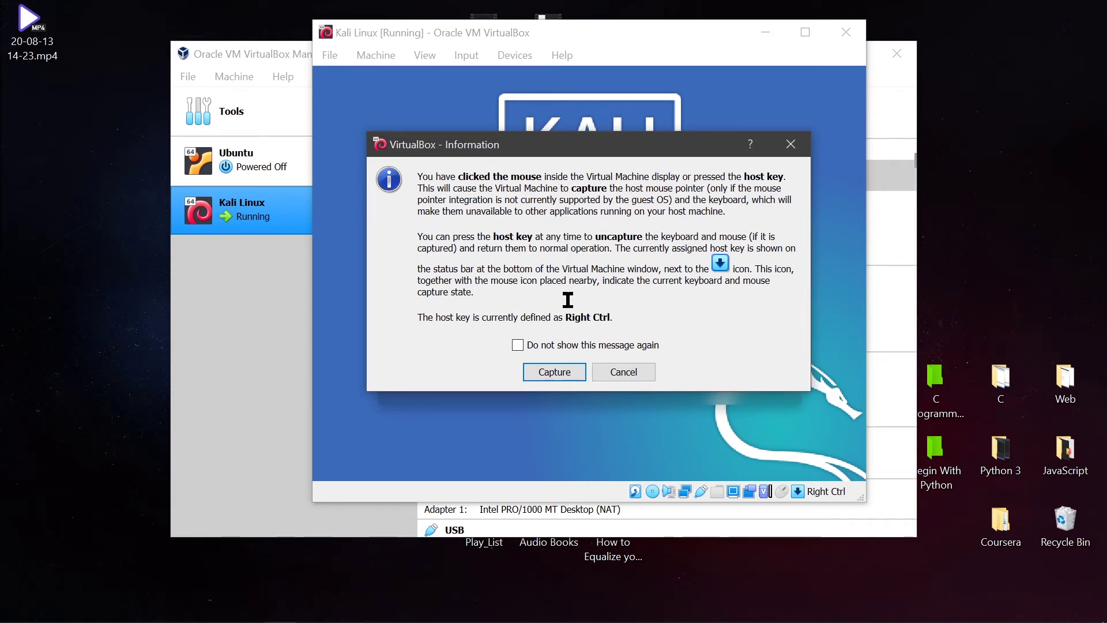
click(555, 373)
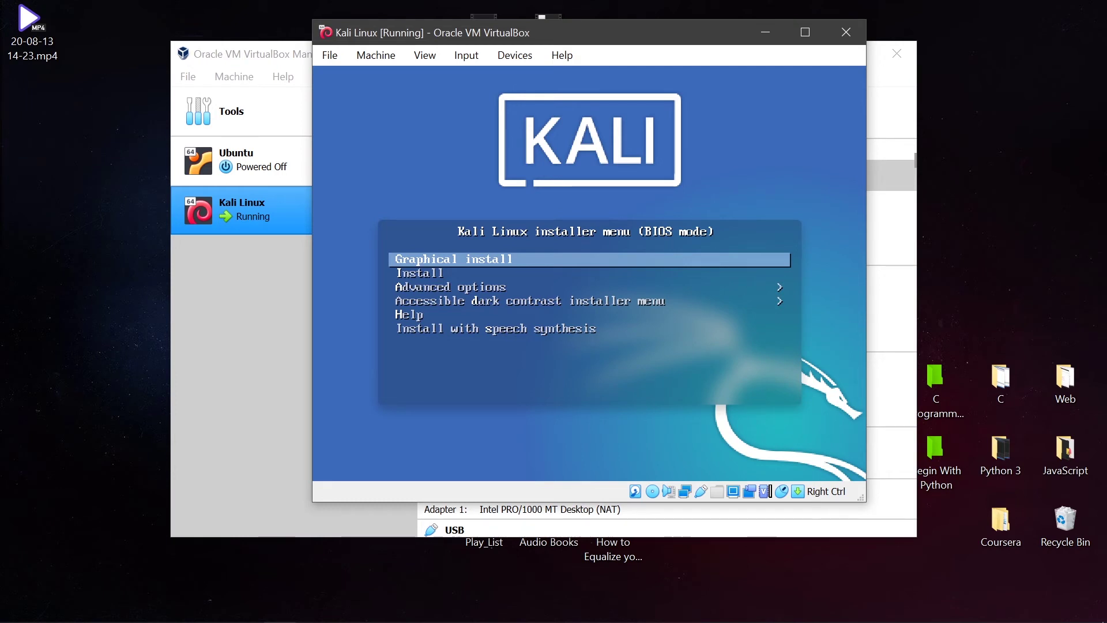
key(Control_R)
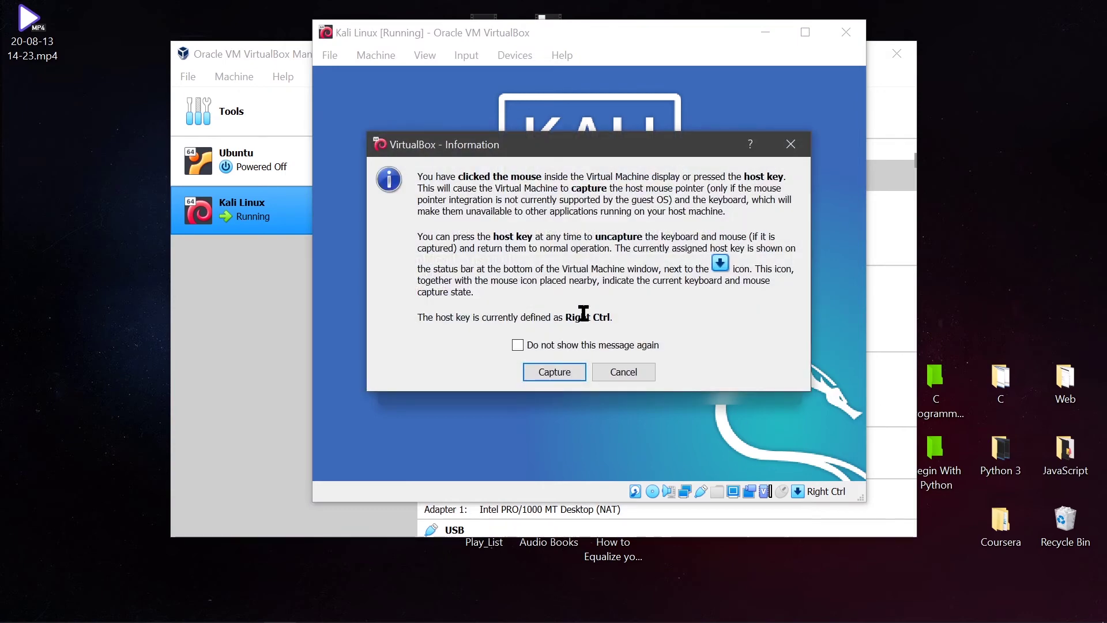
click(562, 372)
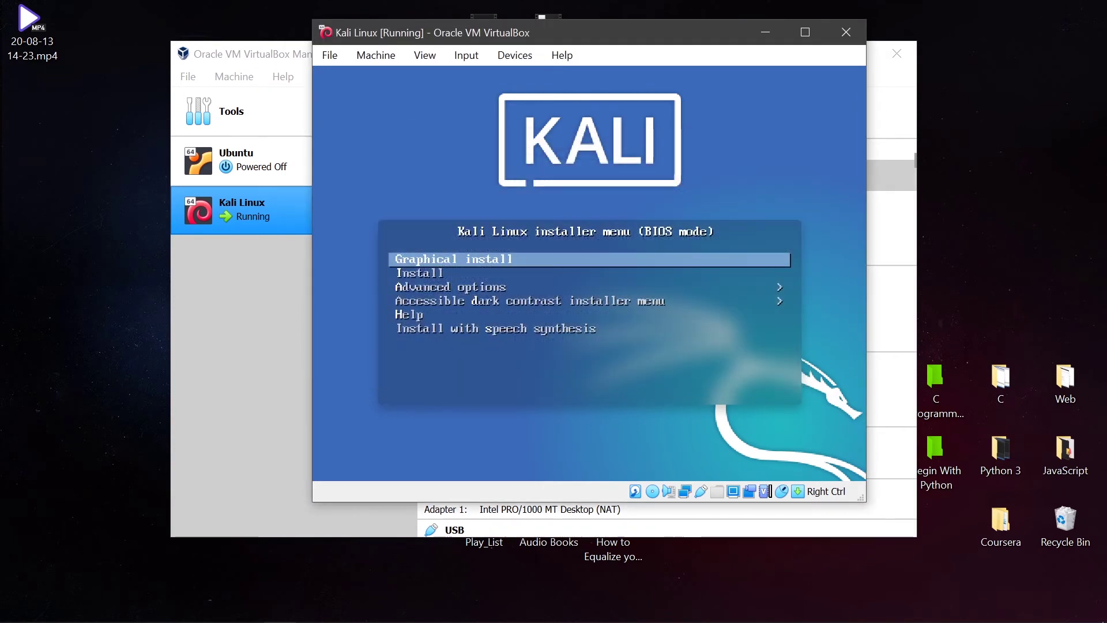
key(Down)
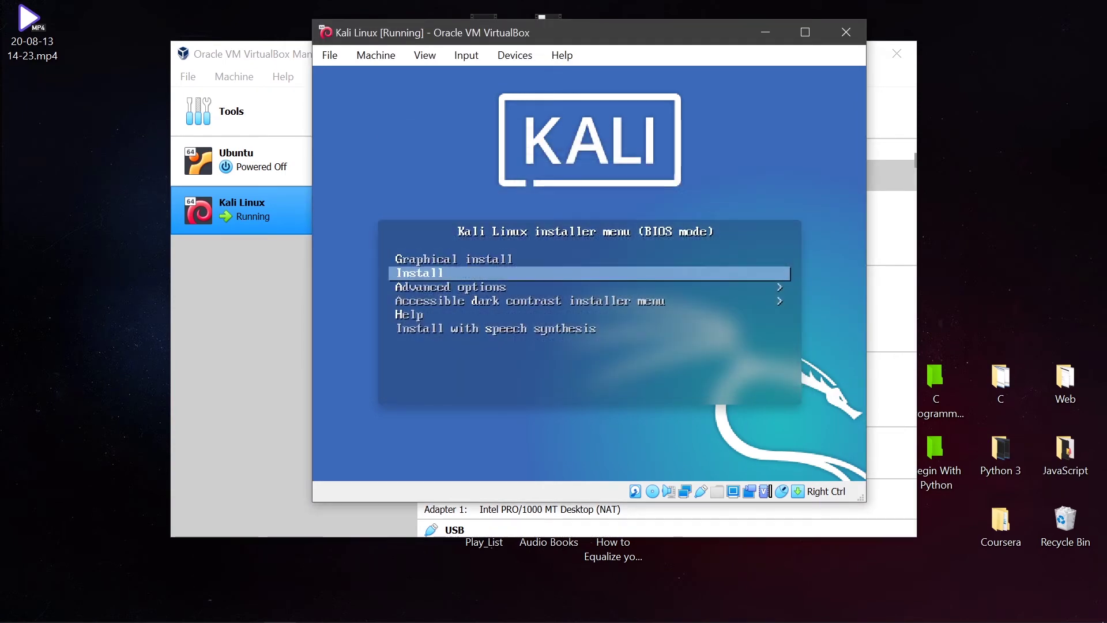
key(Up)
key(Return)
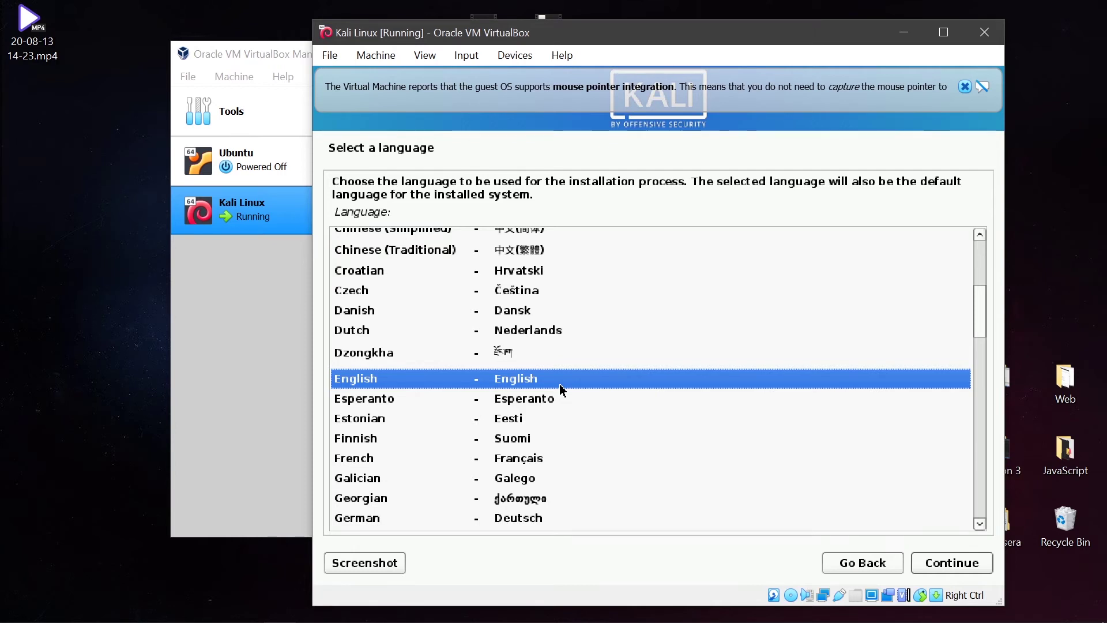
Select English as the language, United States as the location and the American English keymap.
key(Return)
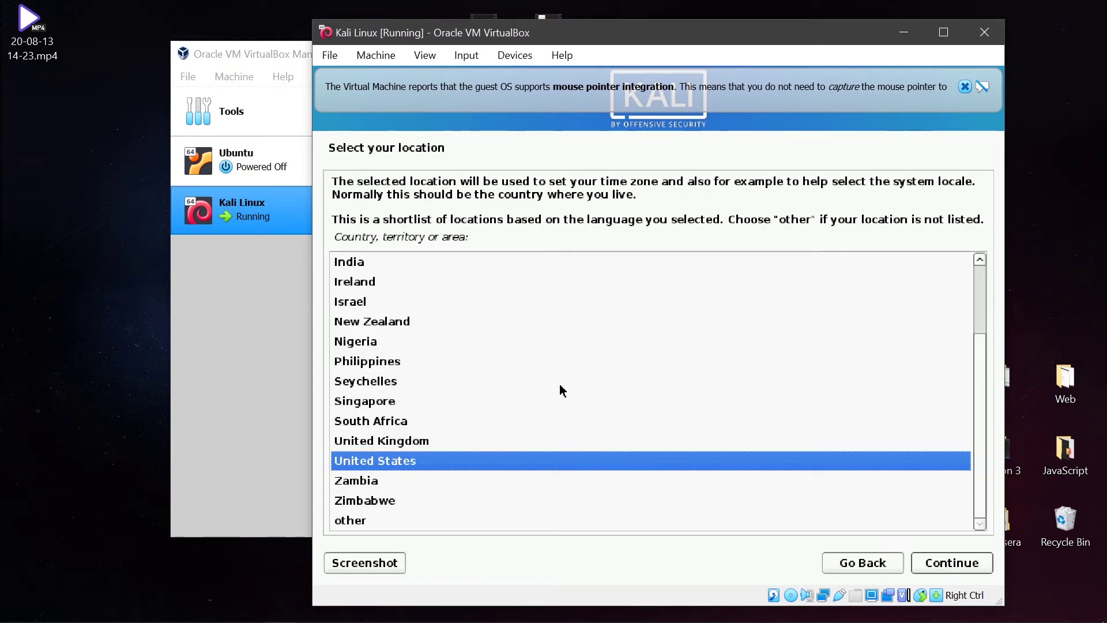
key(Return)
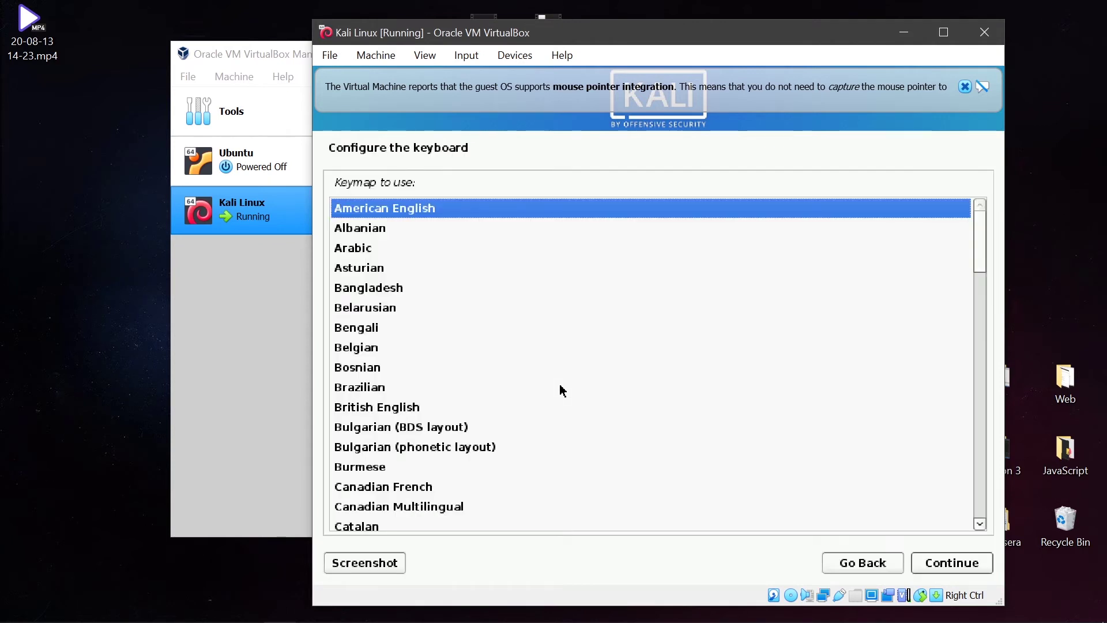
key(Down)
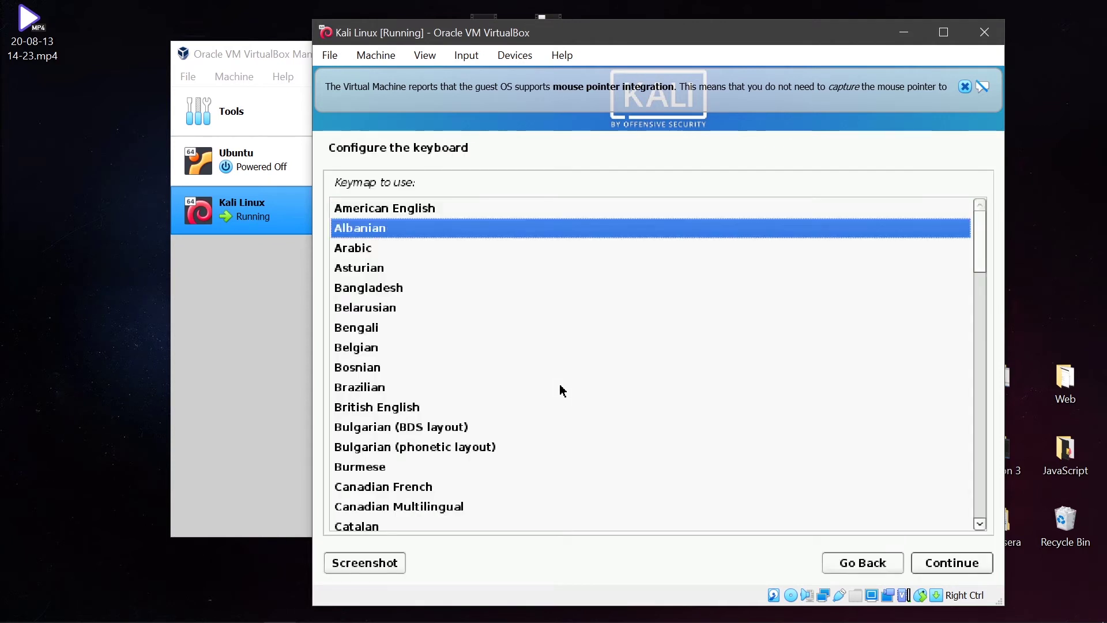
key(Down)
key(Down)
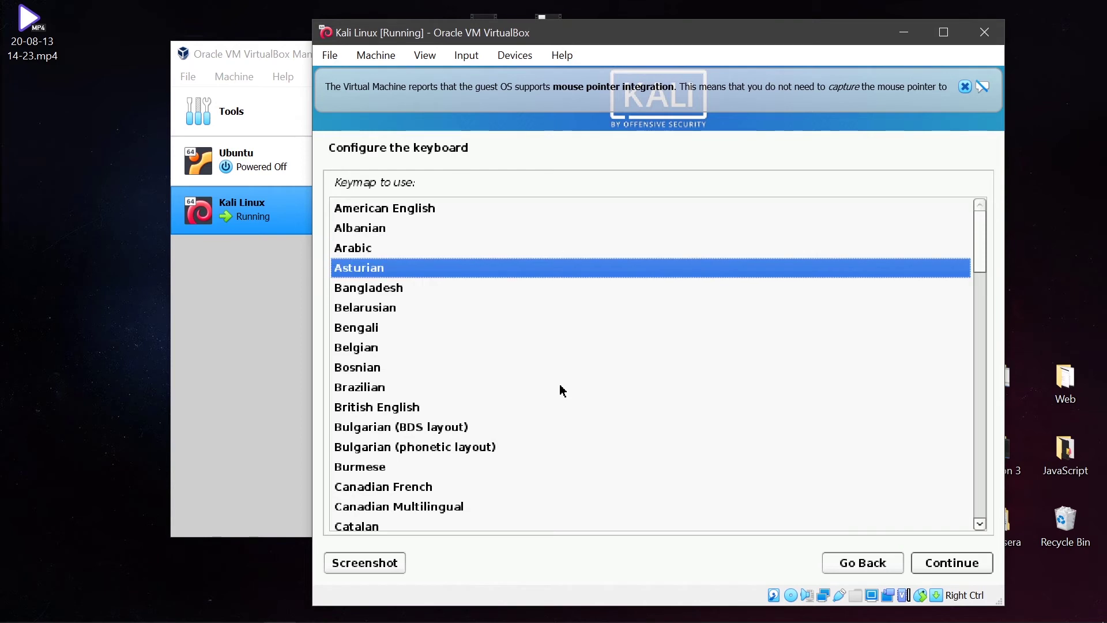
key(Up)
key(Up)
key(Up)
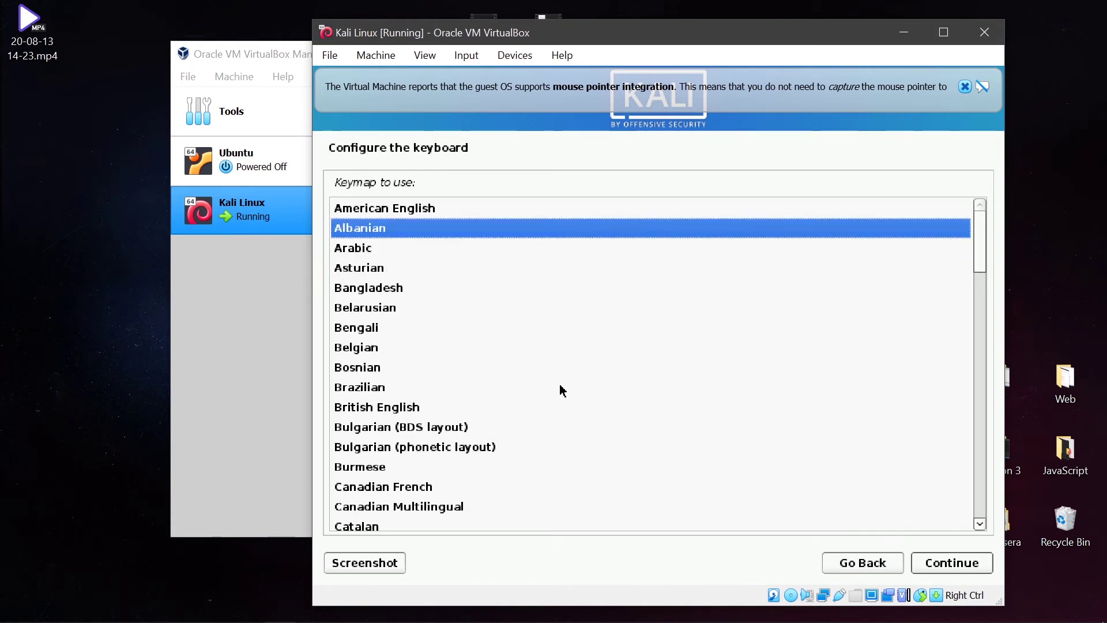
key(Return)
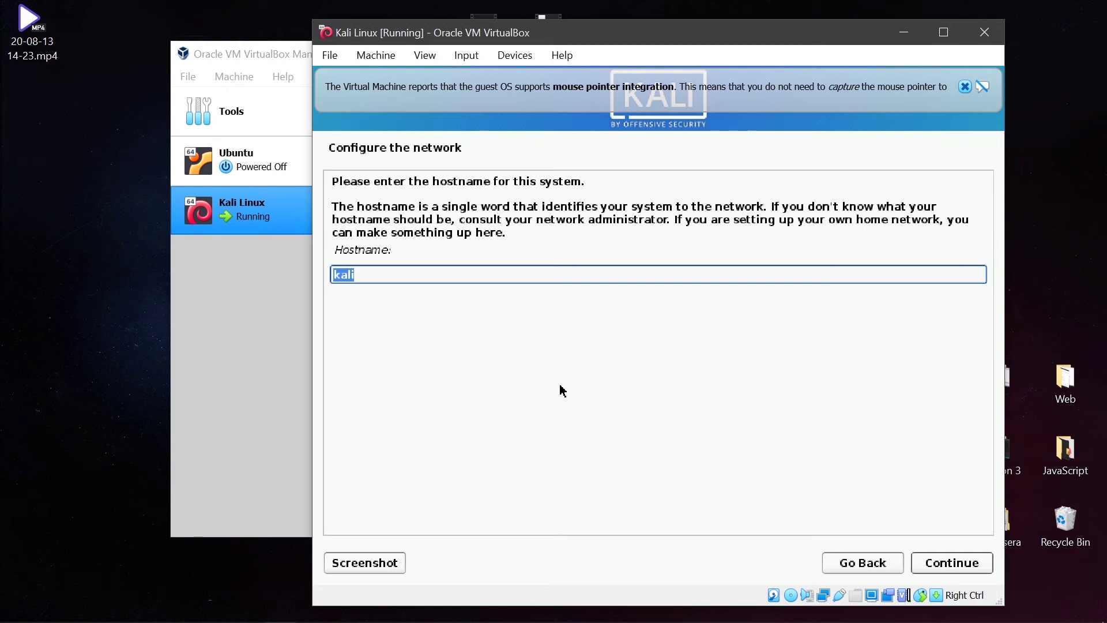
Keep hostname kali with a blank domain, then enter the user's full name, username and password.
key(Return)
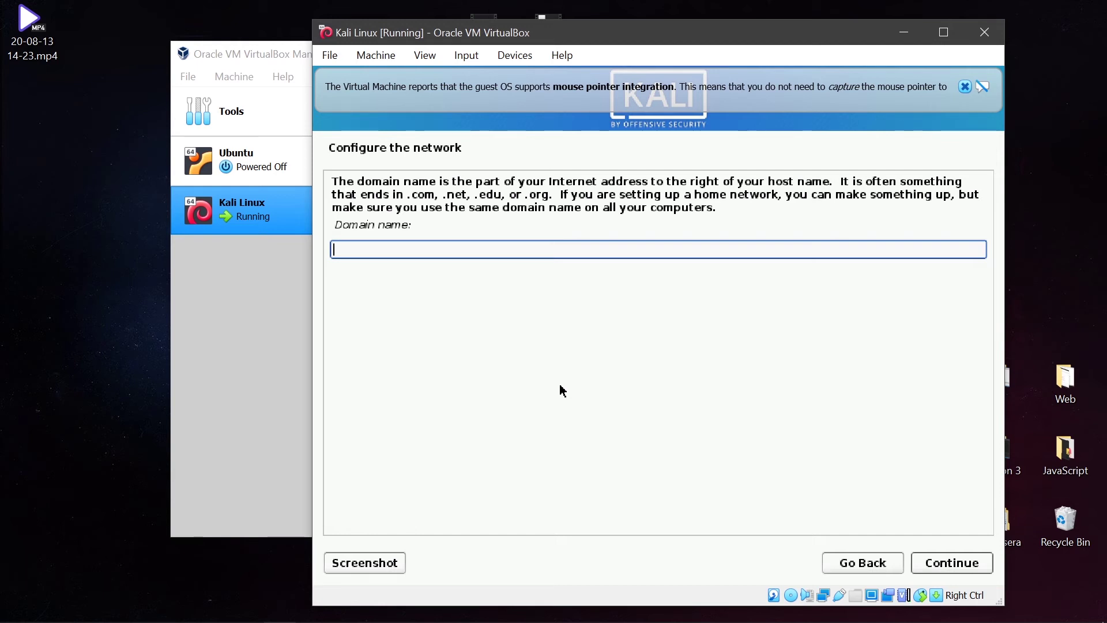
key(Return)
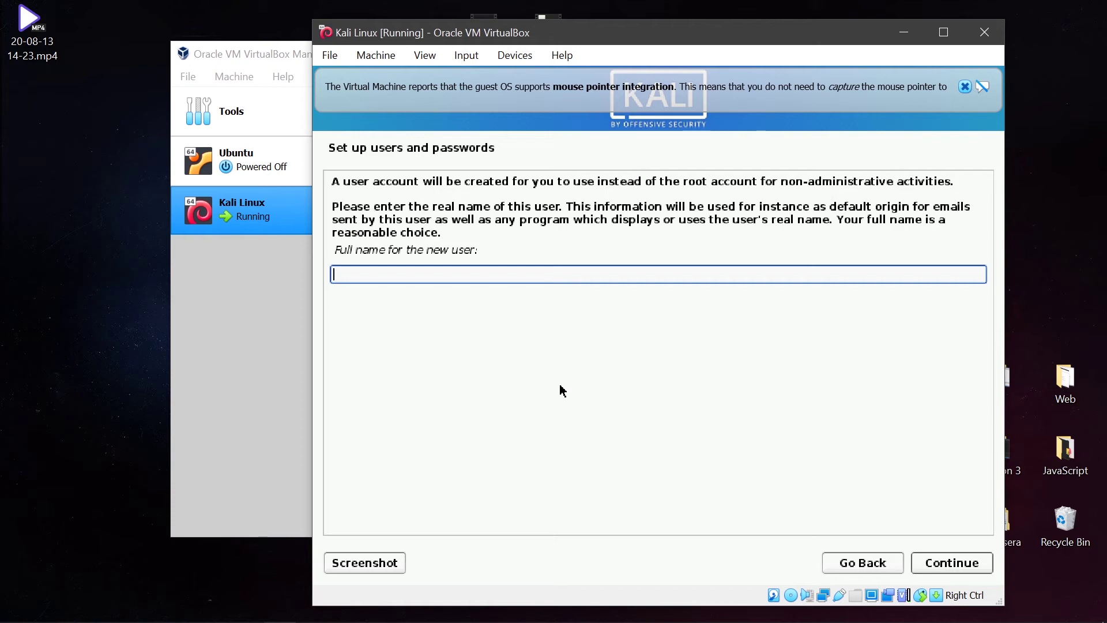
text(Nurul Islam AN)
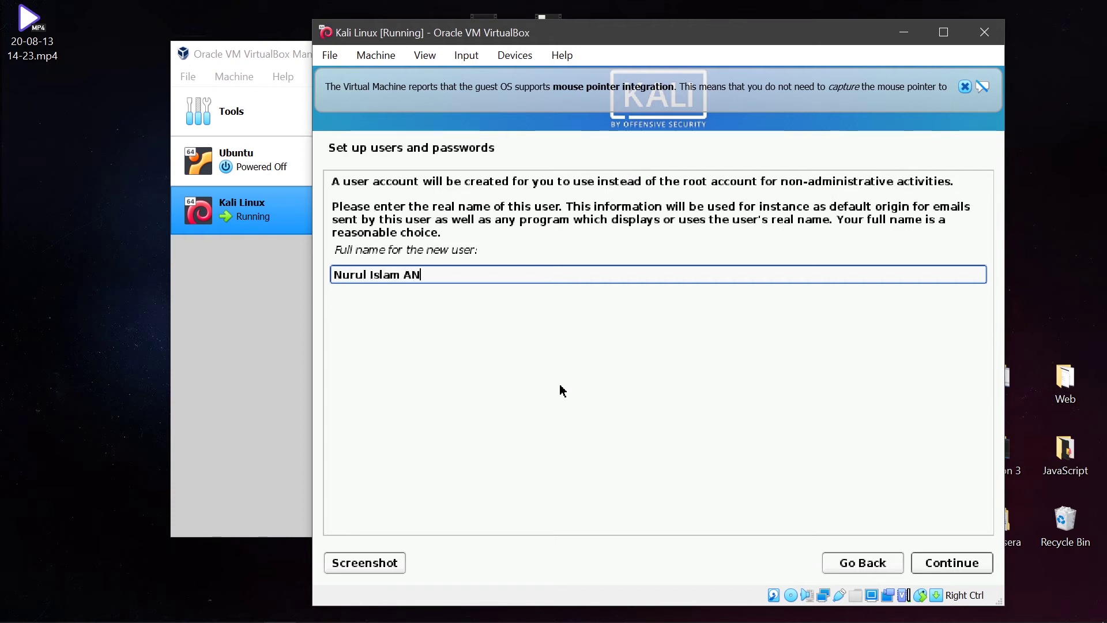
key(Return)
text(anik)
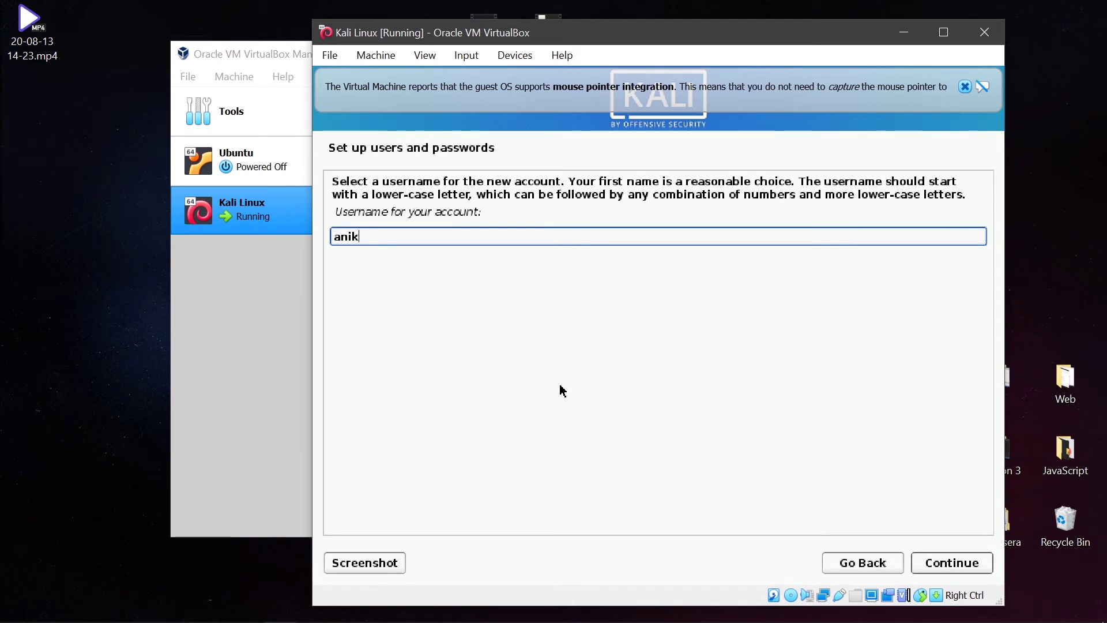
key(Return)
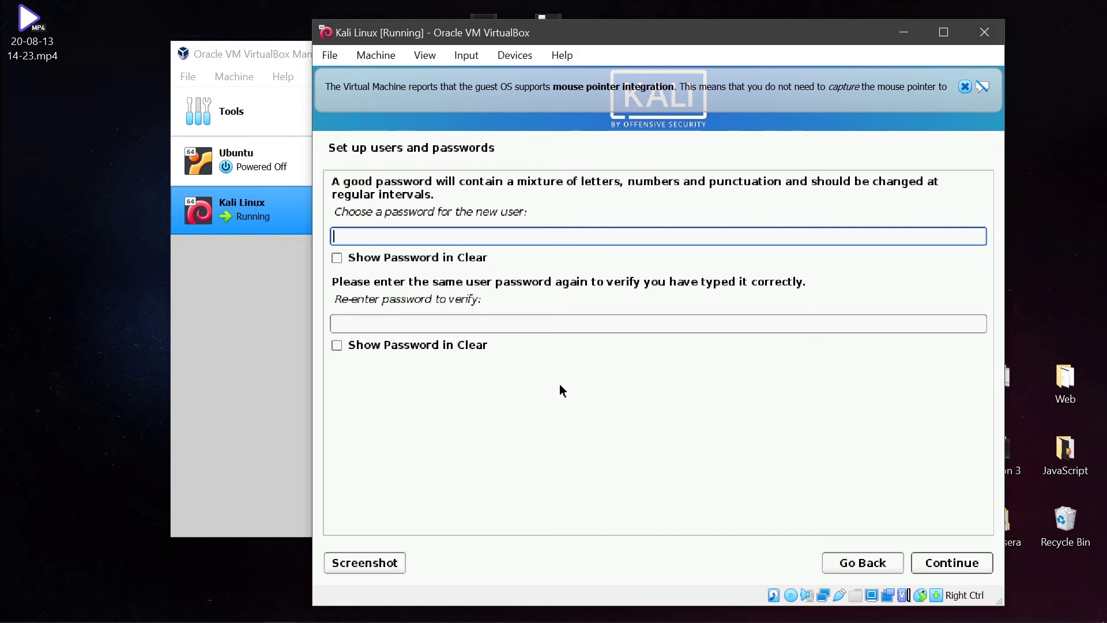
text(••)
key(Return)
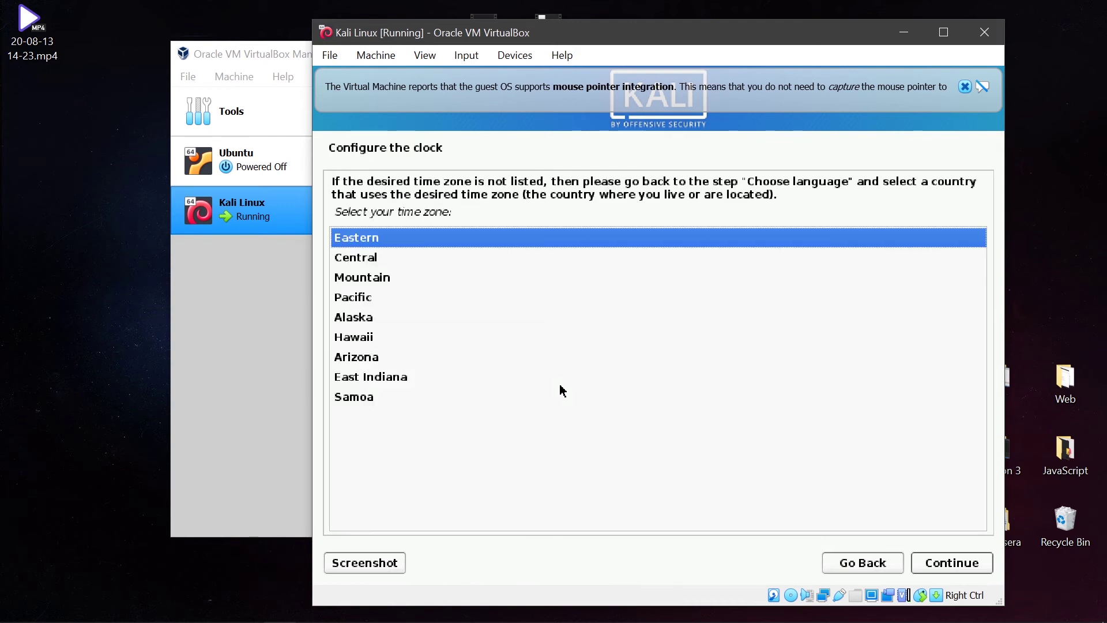
Accept Eastern as the time zone.
key(Return)
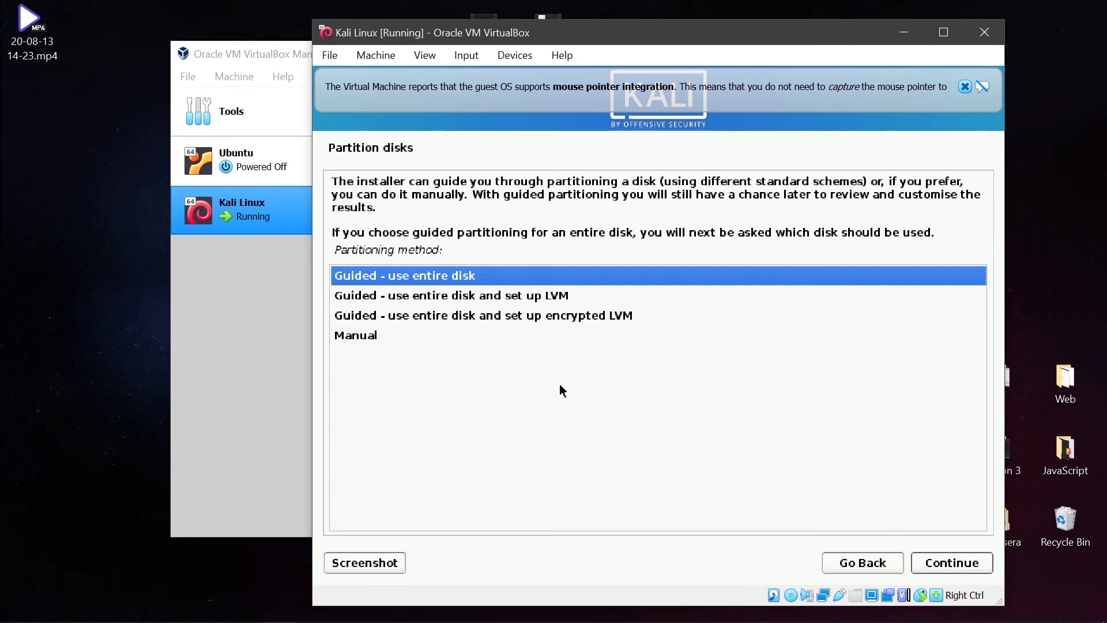
Guided-partition the entire 26.8 GB disk with all files in one partition and choose Yes to write.
key(Down)
key(Down)
key(Down)
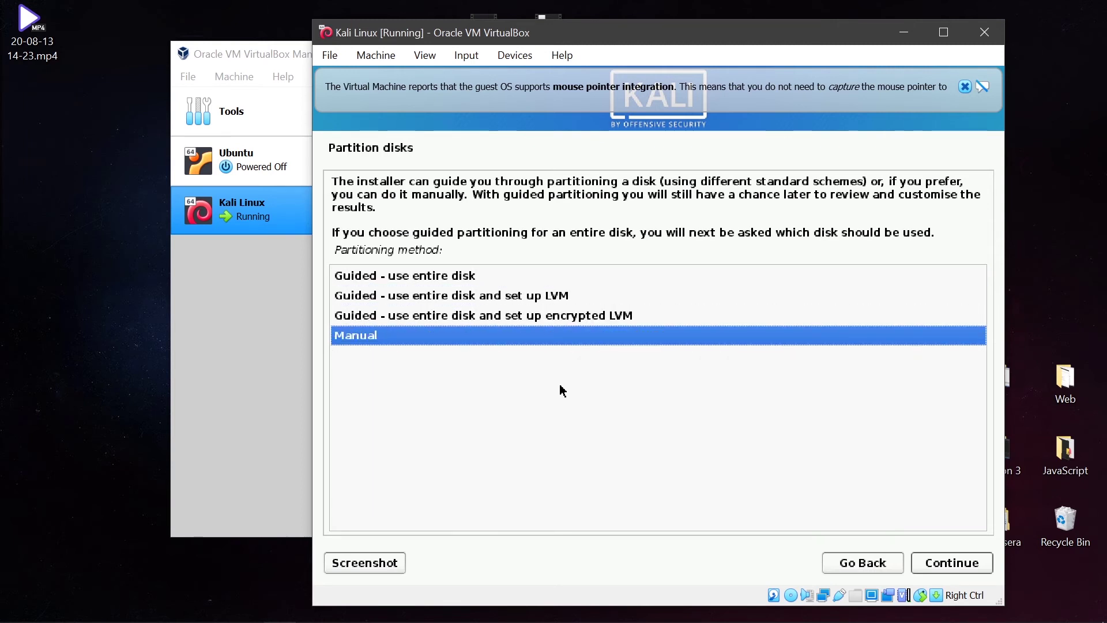
key(Up)
key(Up)
key(Up)
key(Return)
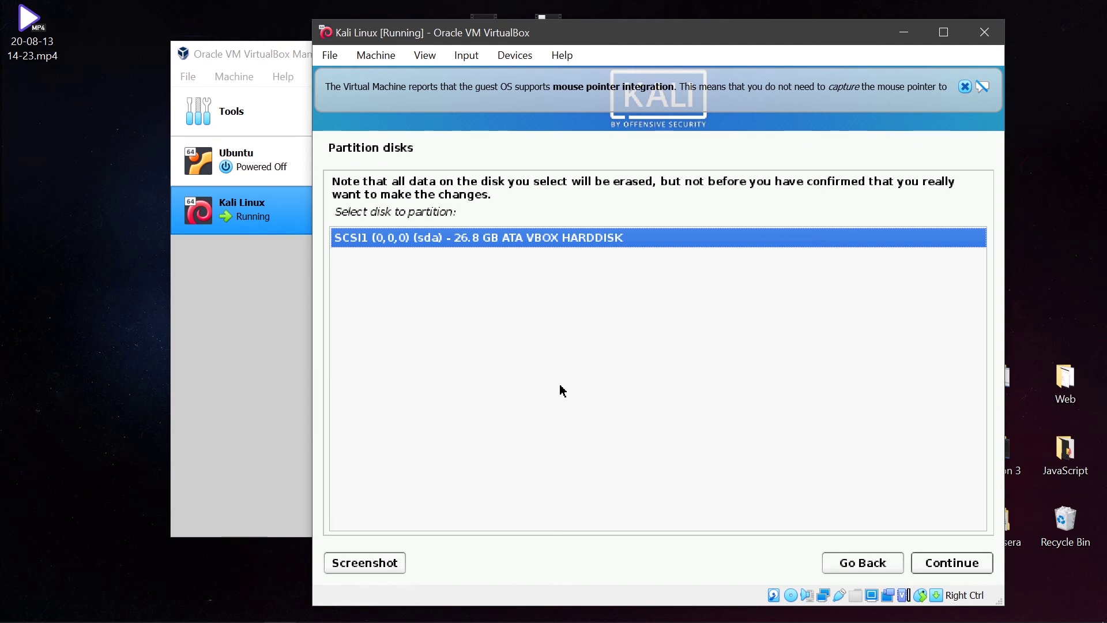
key(Return)
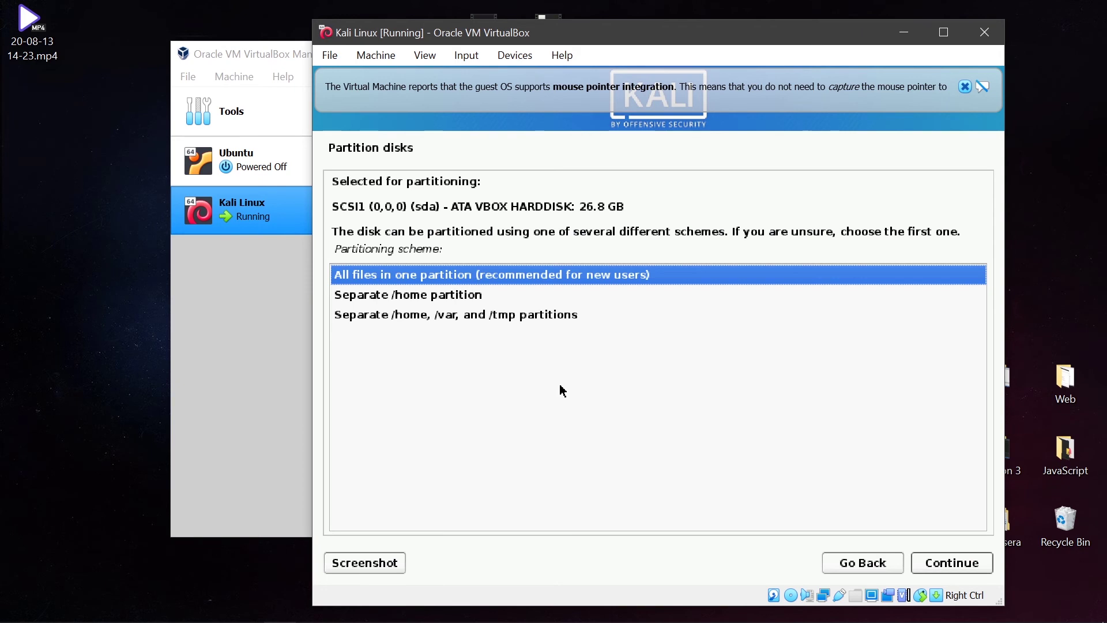
key(Return)
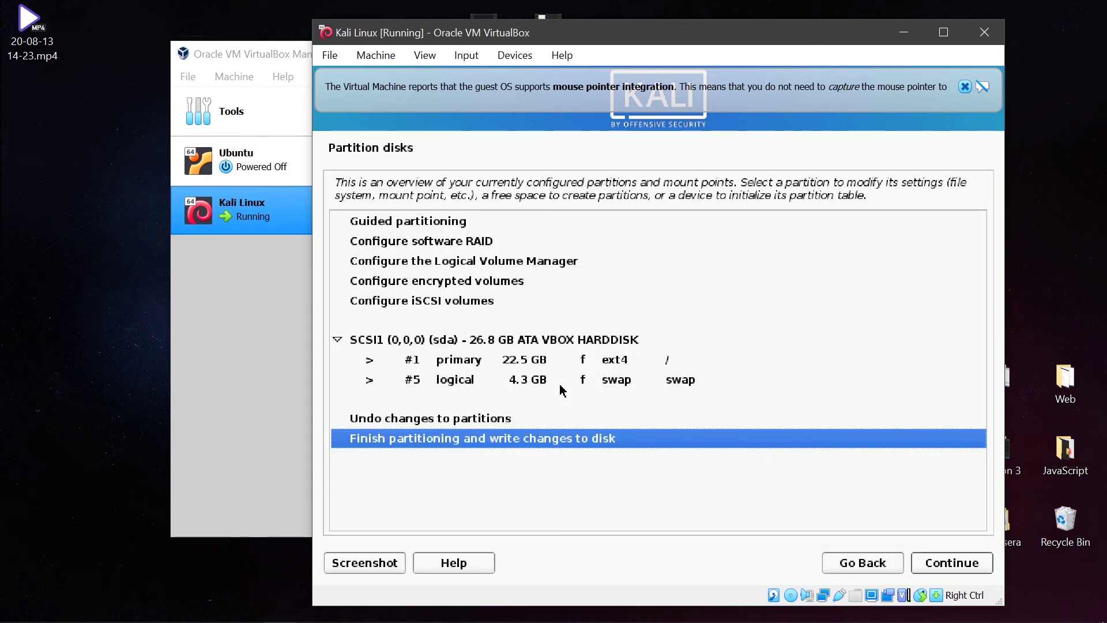
key(Return)
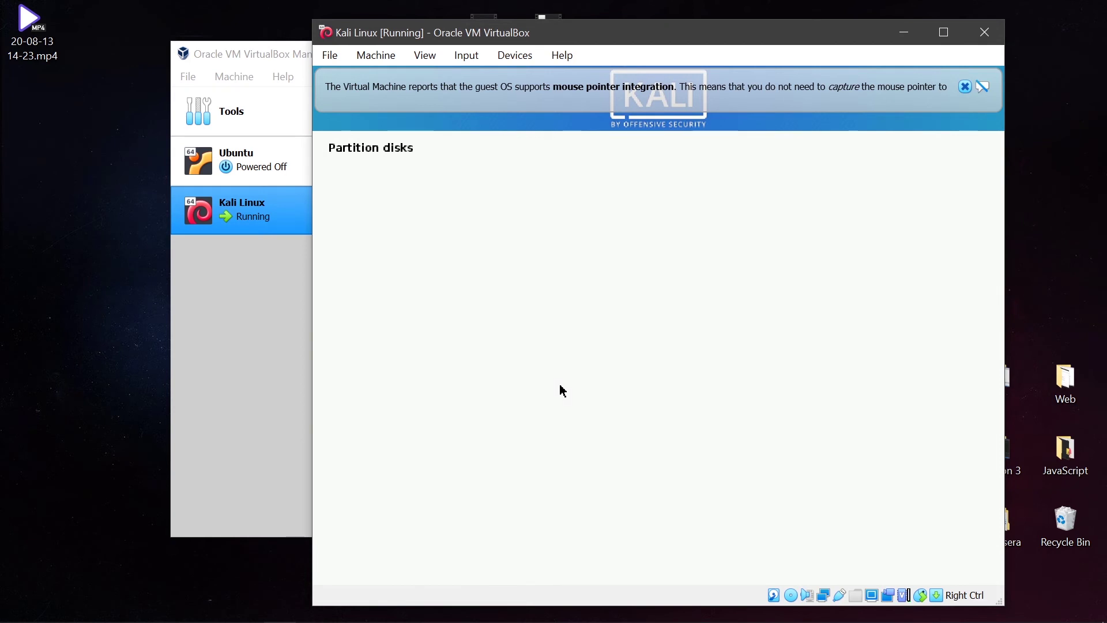
key(Down)
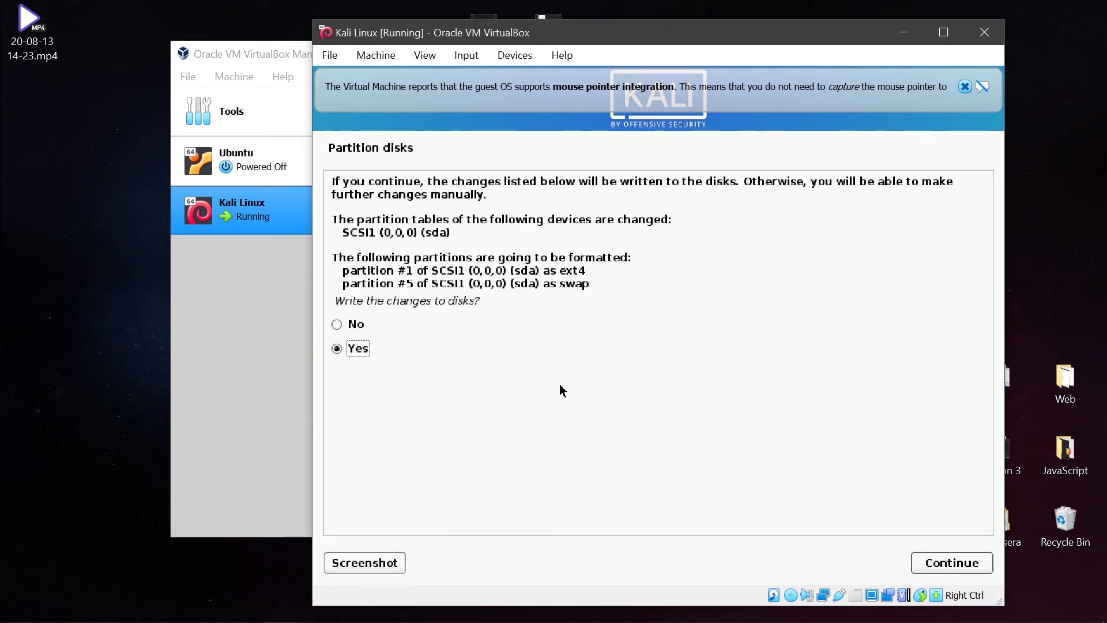
Write the partitions to disk and keep the default Xfce, top10 and default tools software selection.
key(Return)
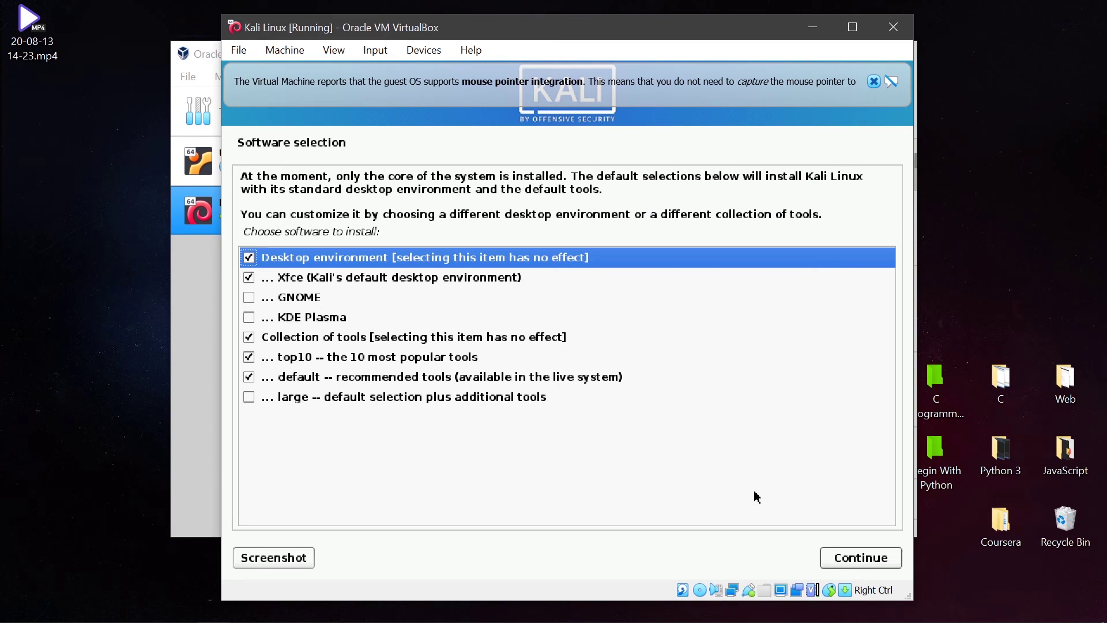
click(844, 565)
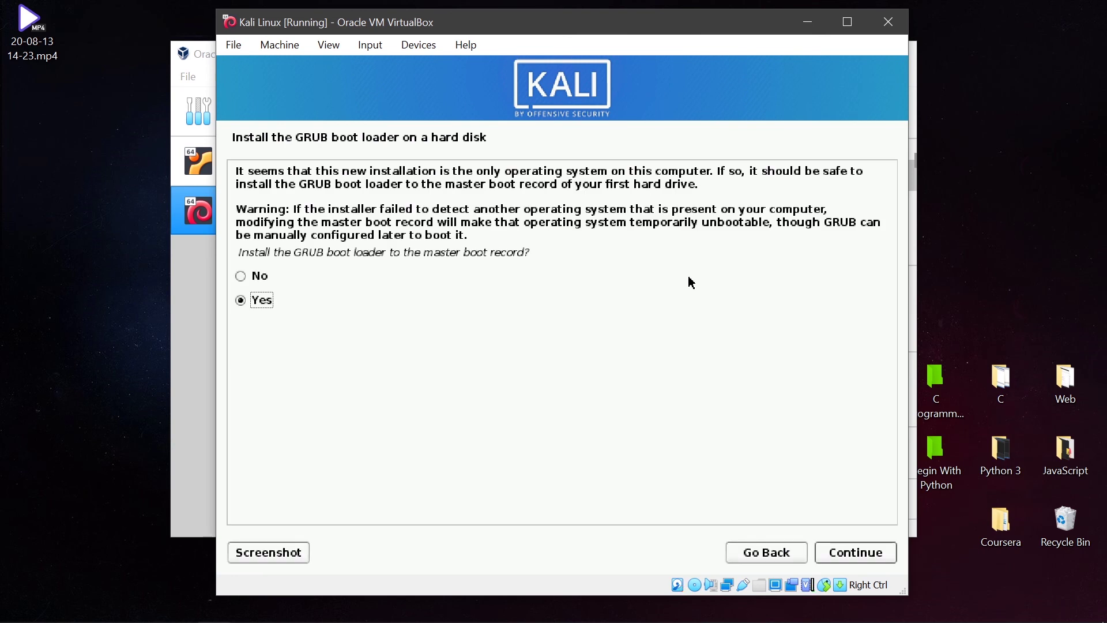
Install the GRUB boot loader to the master boot record on /dev/sda.
key(Up)
key(Down)
key(Return)
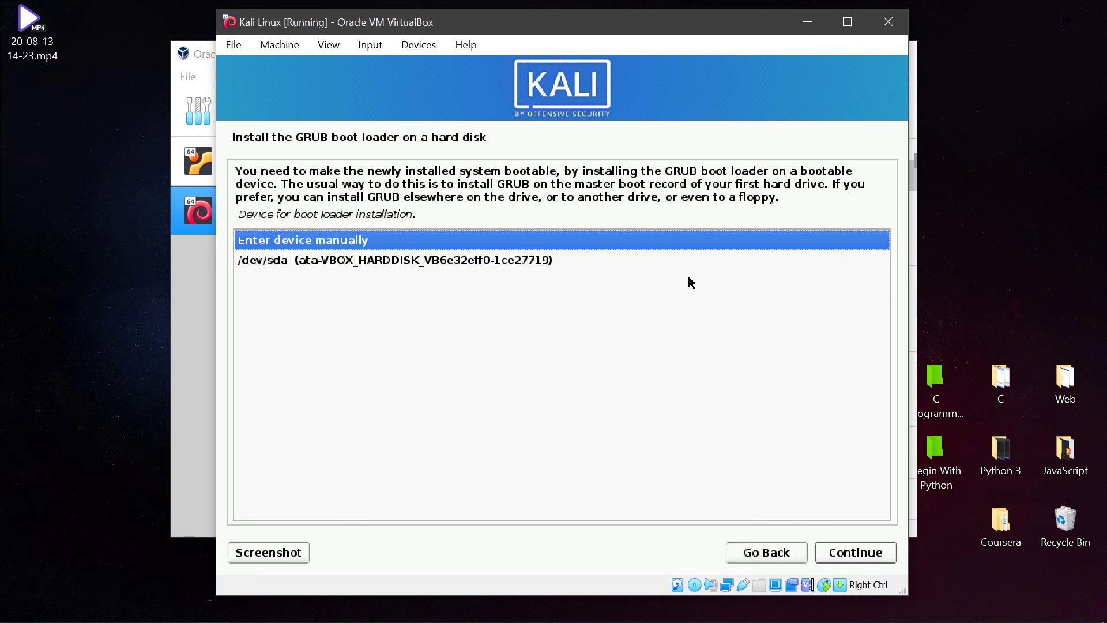
key(Down)
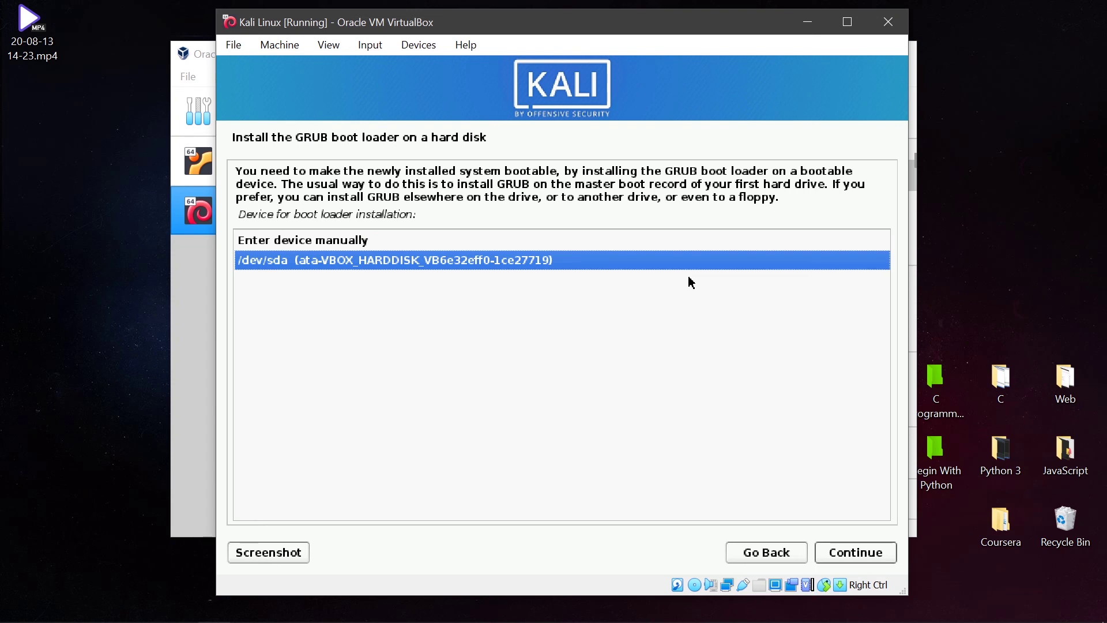
key(Up)
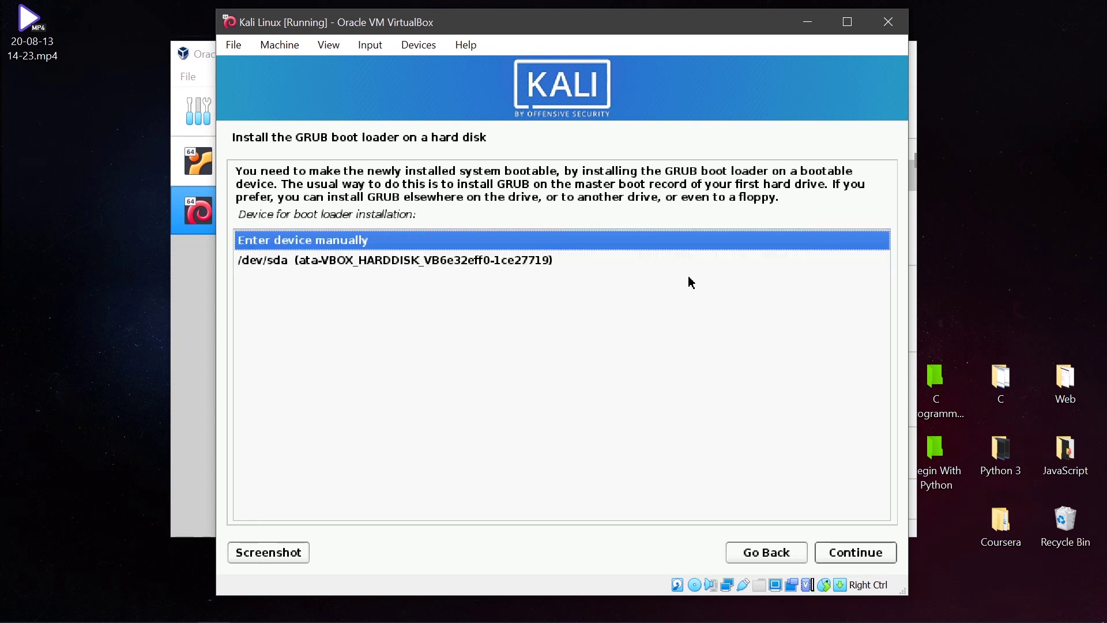
key(Down)
key(Up)
key(Down)
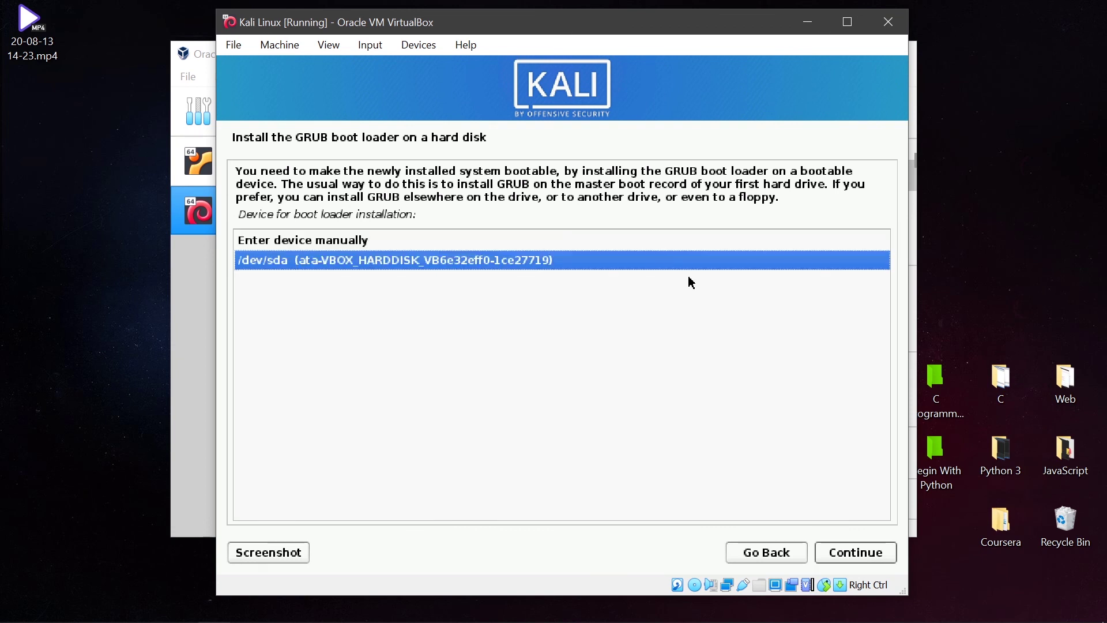
key(Up)
key(Down)
key(Return)
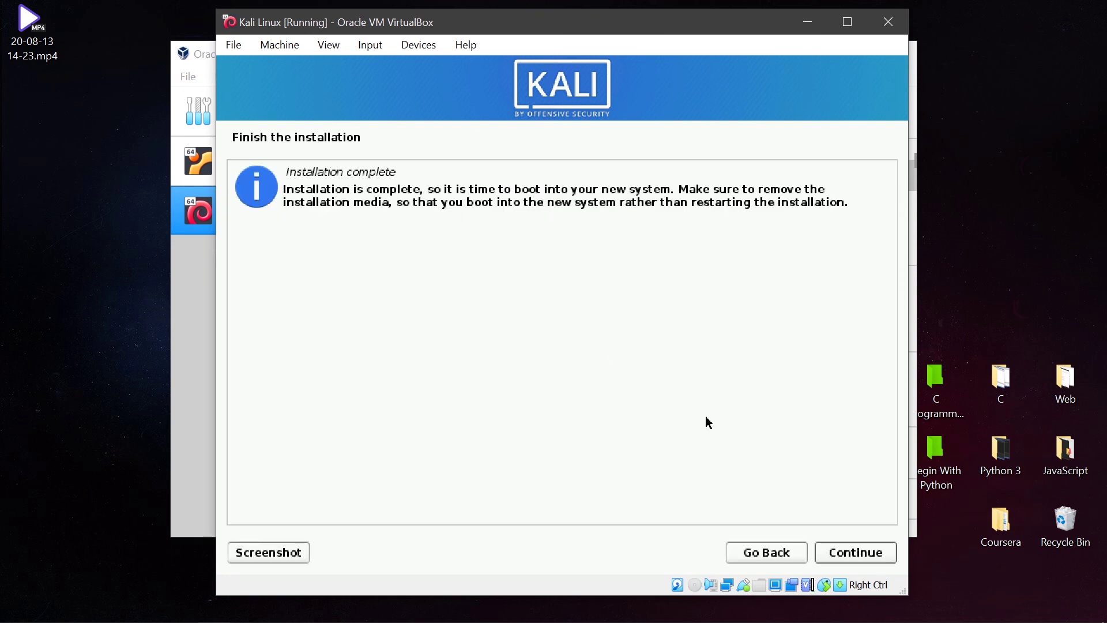
Reboot into the installed Kali and log in with the new user's username and password.
click(855, 551)
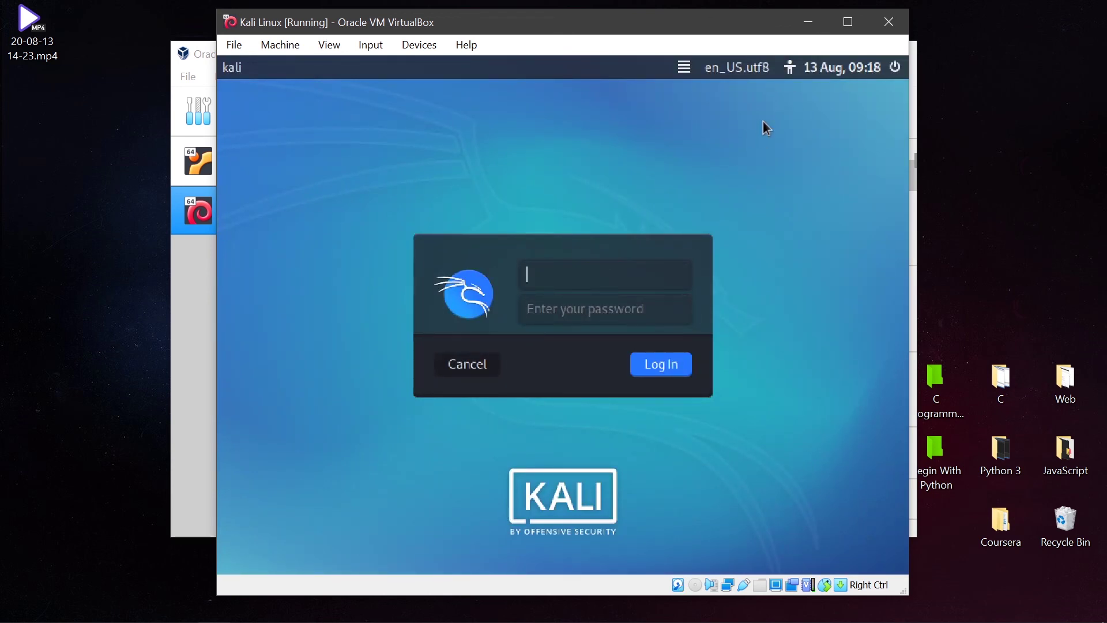
drag(710, 28, 670, 15)
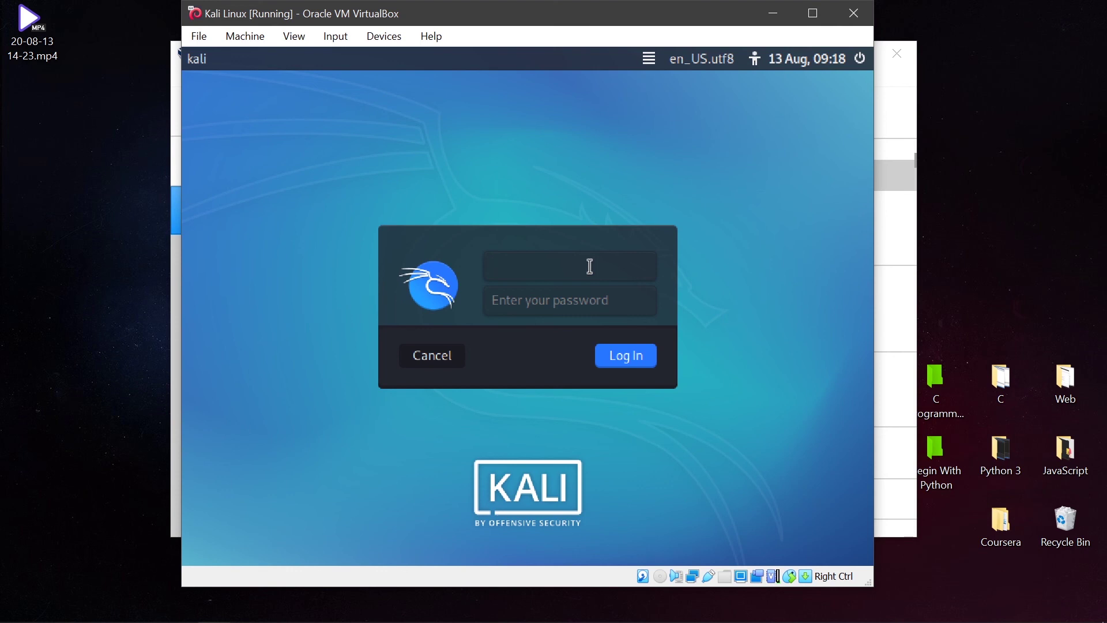
text(anik)
key(Tab)
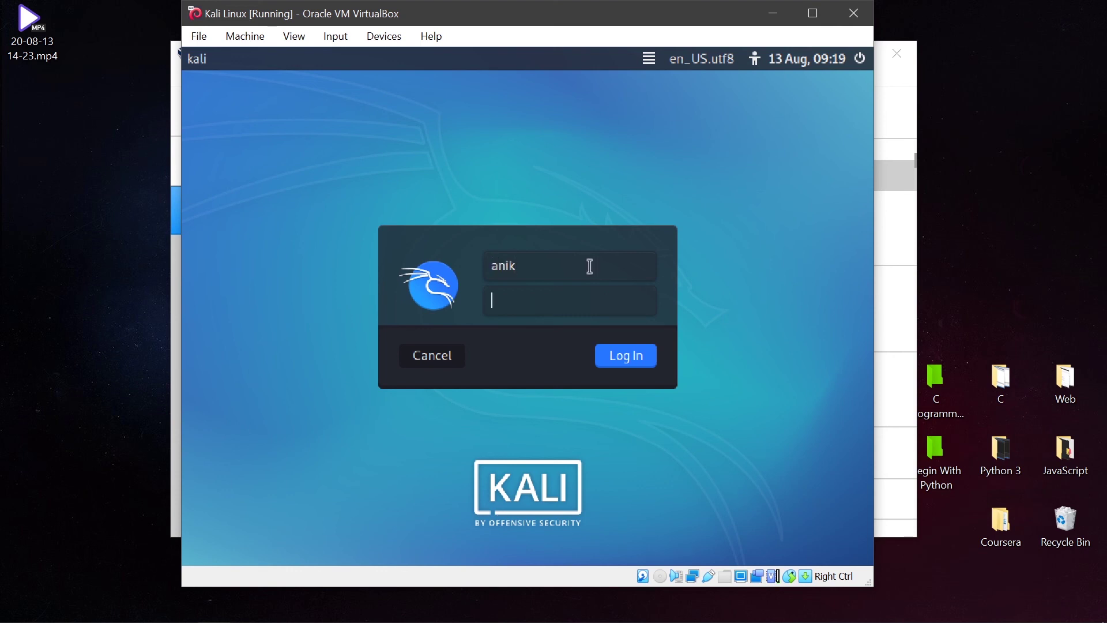
text(•••••••••)
key(Return)
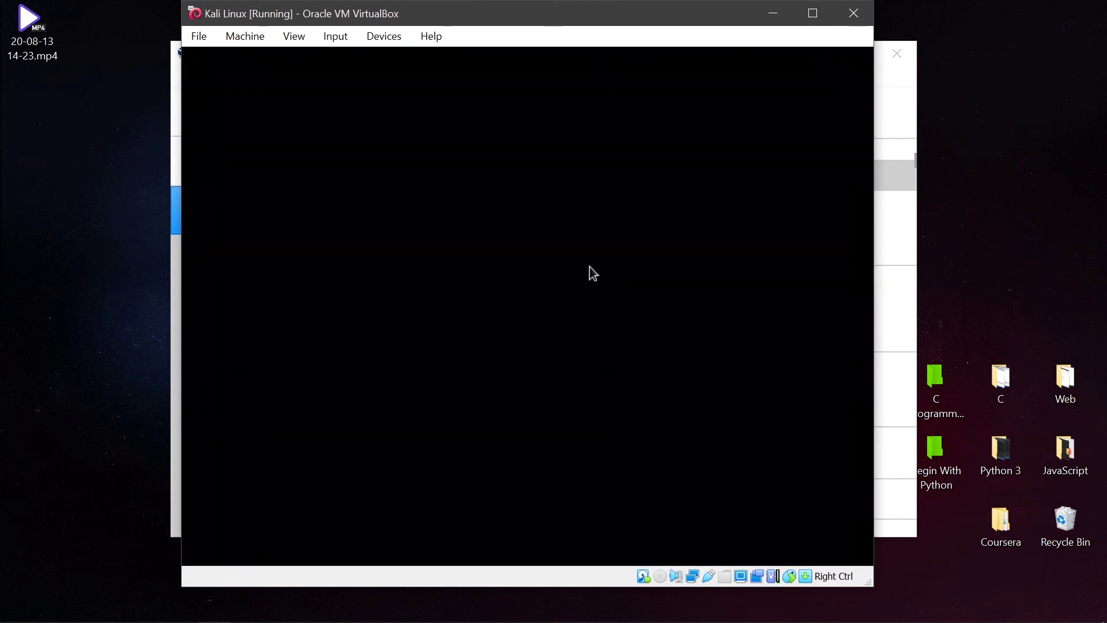